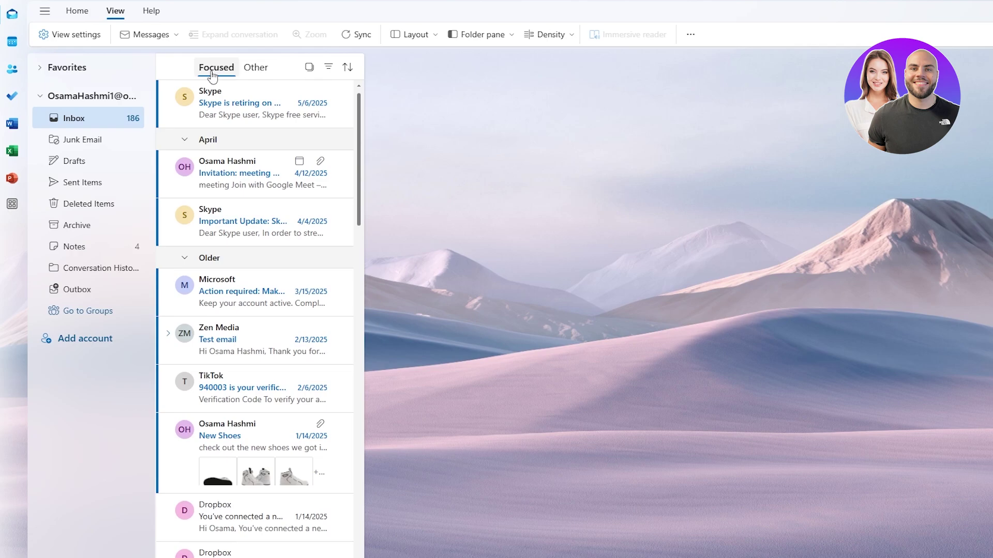
- Open the "Skype is retiring on May 5, 2025" email in the Focused inbox, read it through, and browse the message list
scroll(209, 155, down, 3)
scroll(207, 233, up, 3)
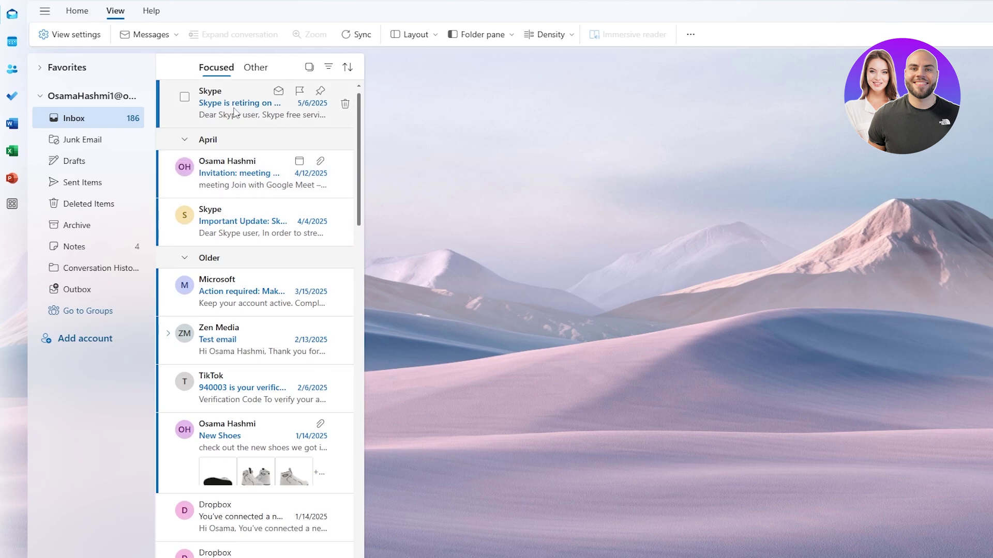
click(217, 108)
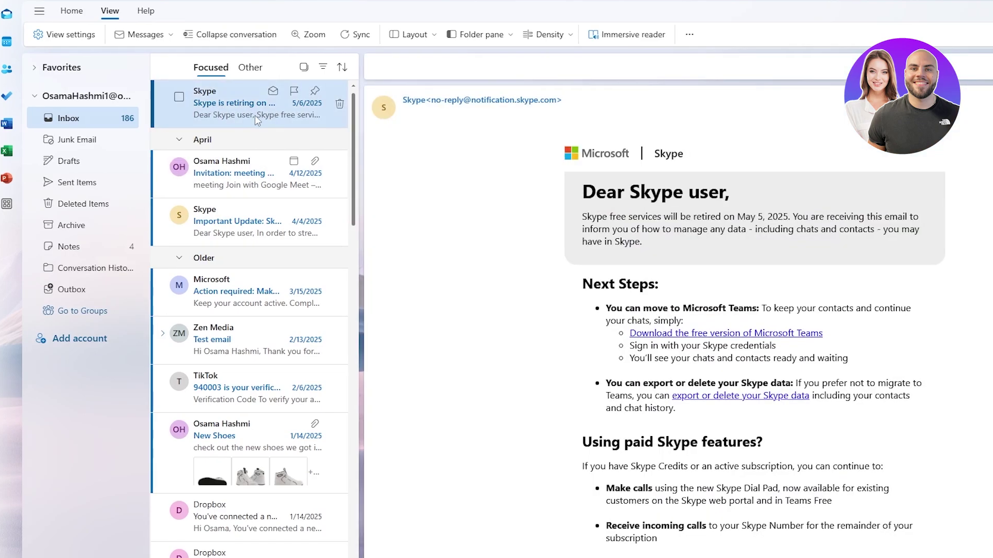
scroll(568, 449, down, 7)
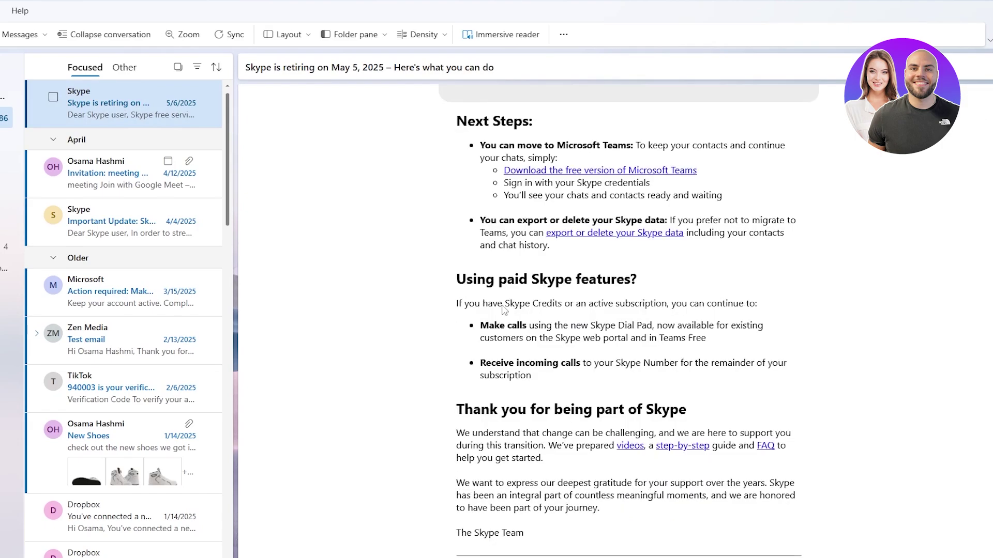
scroll(589, 334, down, 3)
scroll(589, 333, down, 3)
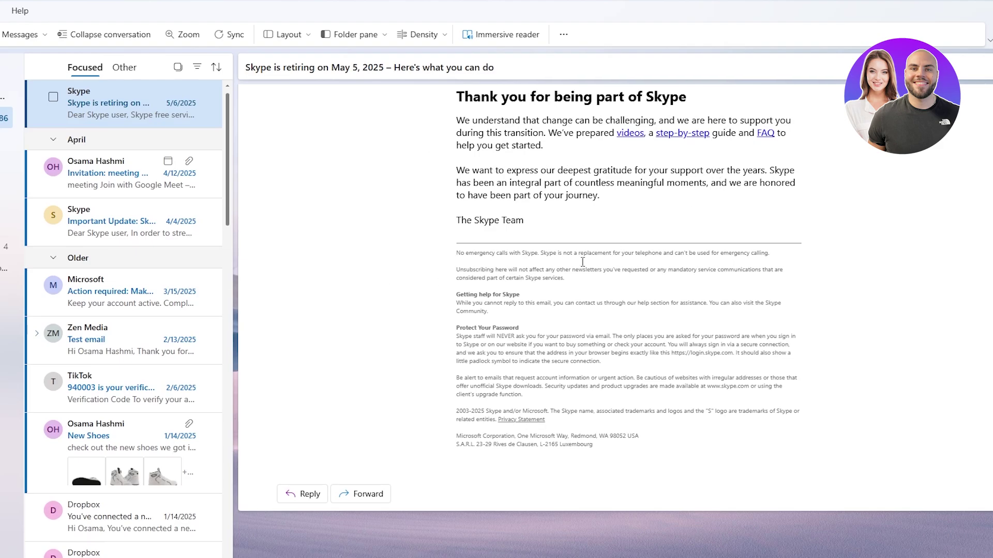
scroll(539, 155, up, 4)
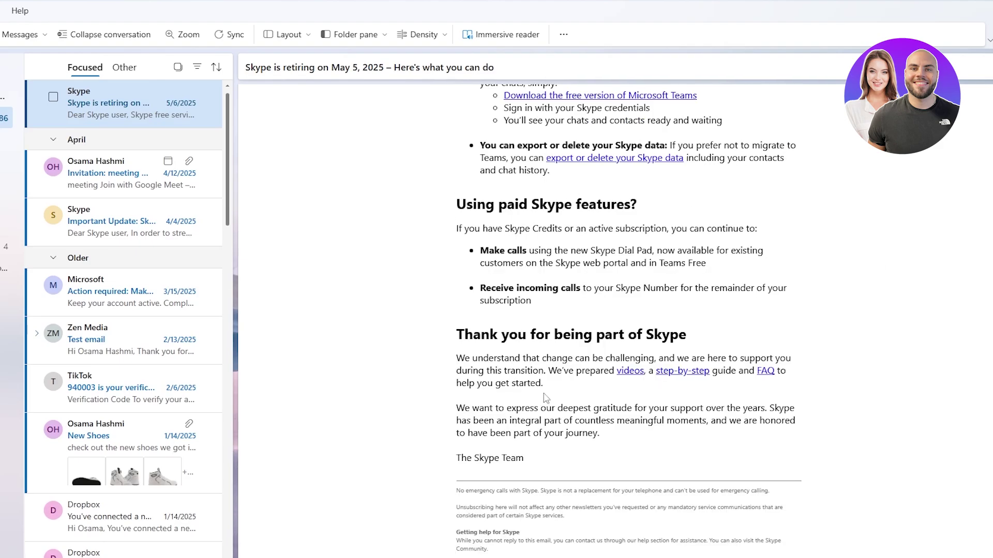
scroll(590, 393, up, 4)
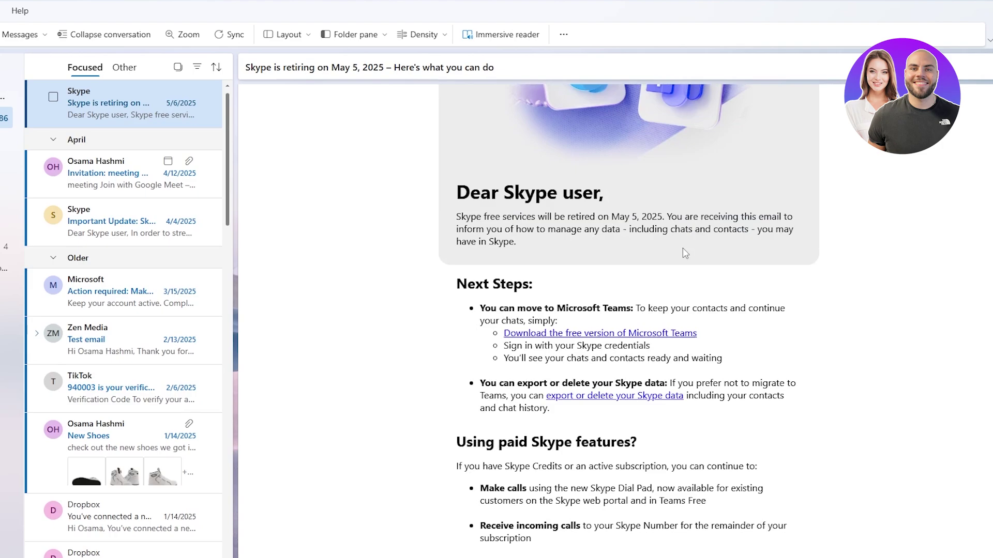
scroll(683, 253, up, 3)
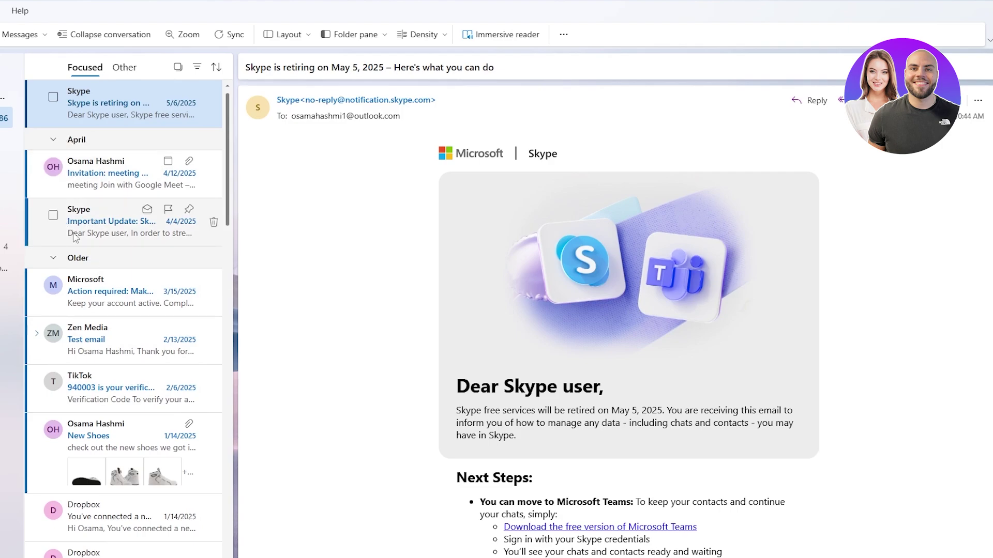
scroll(115, 368, down, 5)
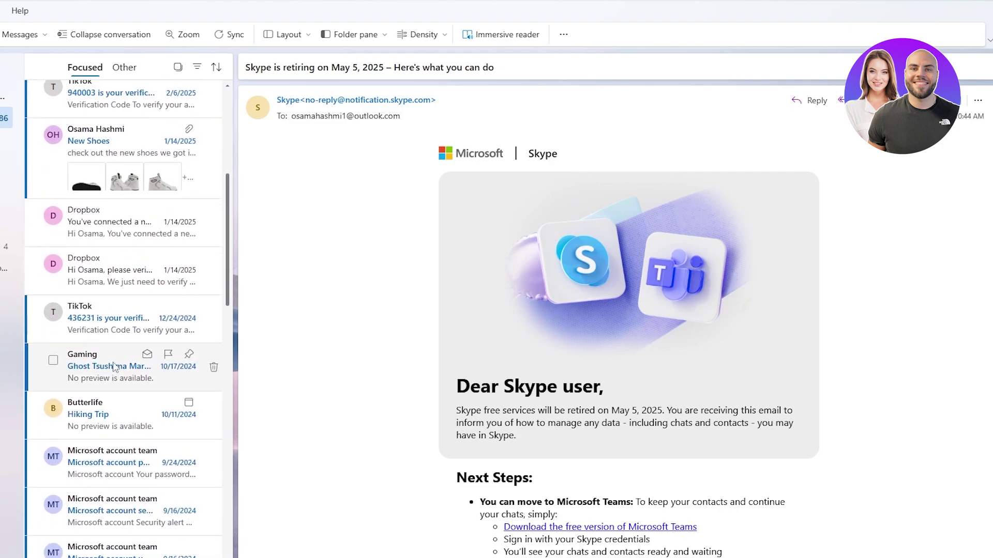
scroll(114, 368, up, 5)
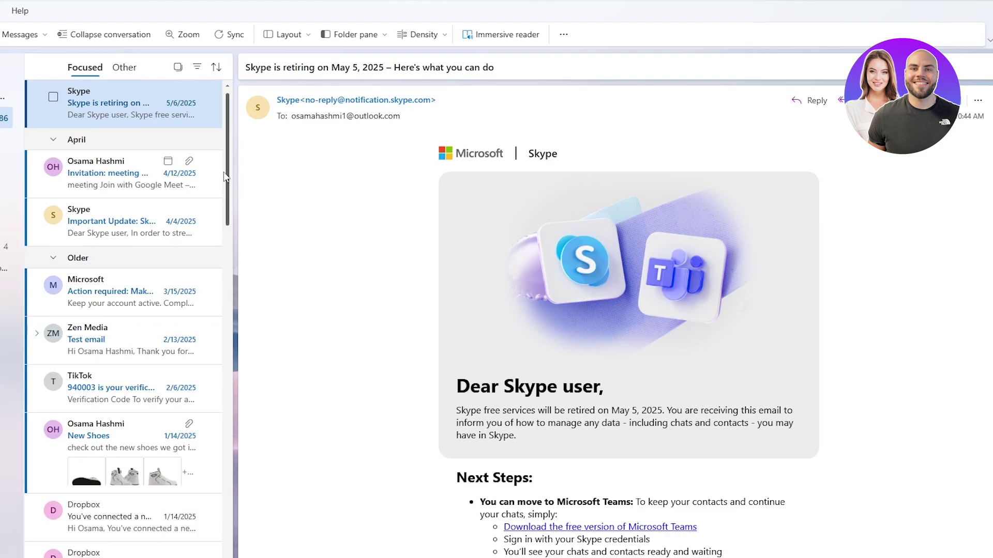
scroll(225, 177, down, 1)
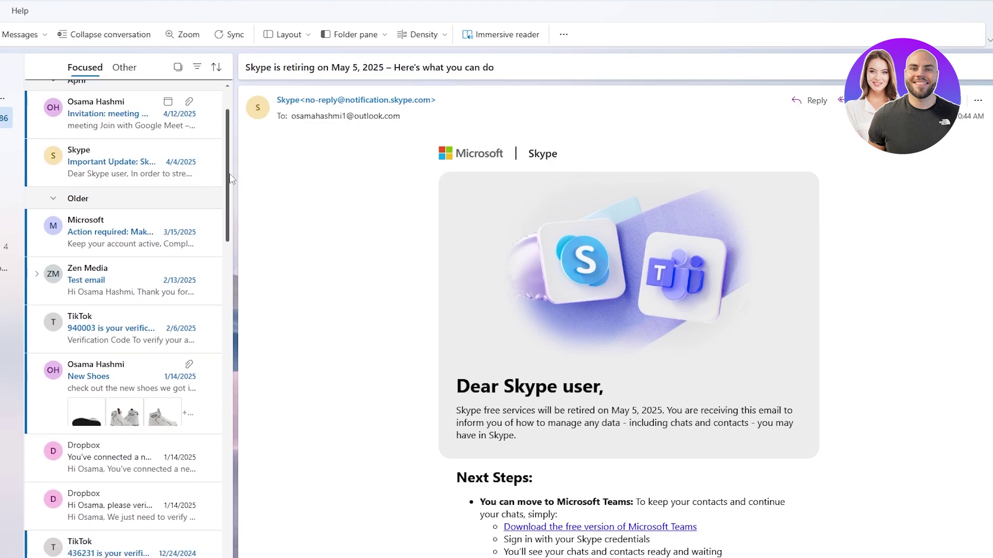
scroll(165, 119, up, 1)
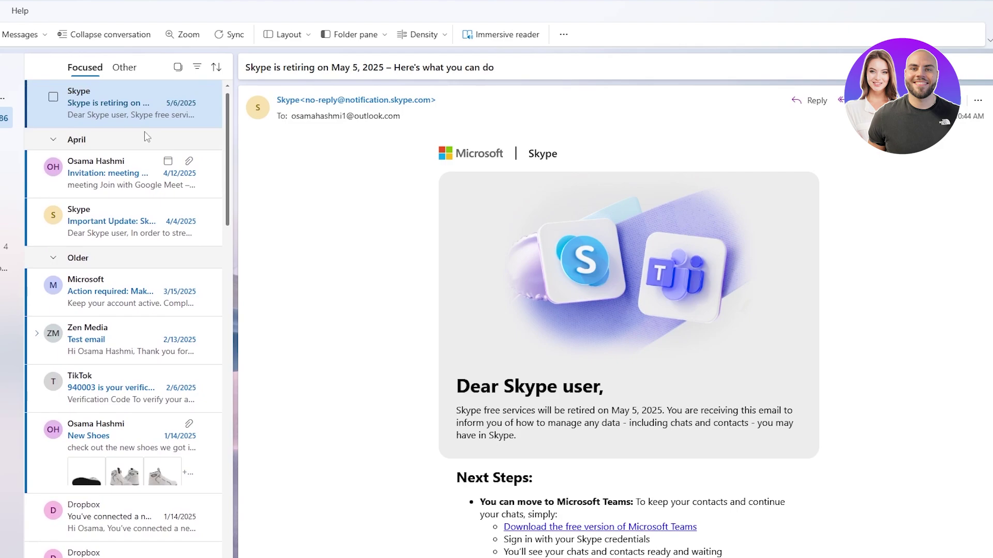
- Delete the Crossout ads from the Other inbox and return to the Focused inbox
click(123, 76)
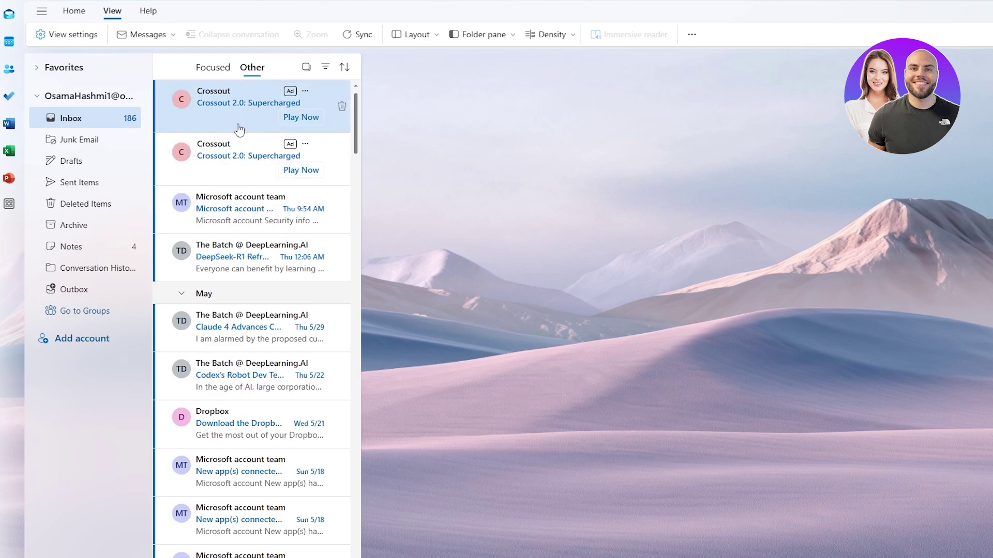
click(342, 109)
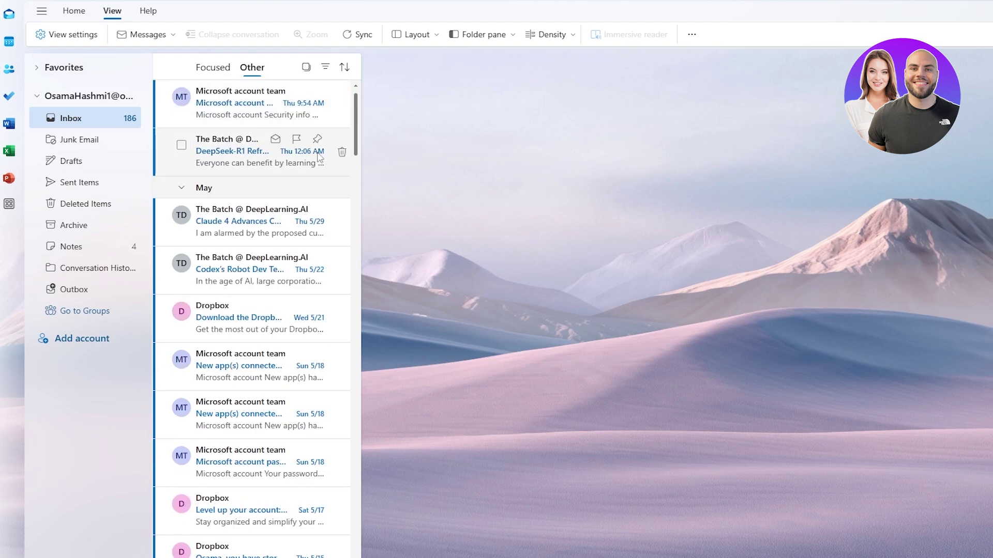
click(241, 114)
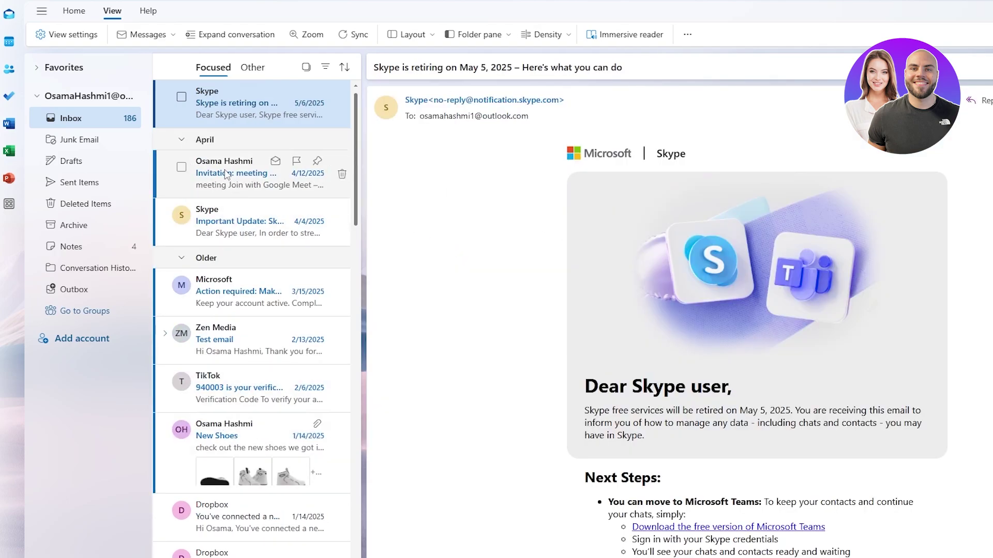
- Move the 4/12/2025 meeting invitation from the Focused inbox to Other and look through the Other inbox
drag(216, 172, 250, 71)
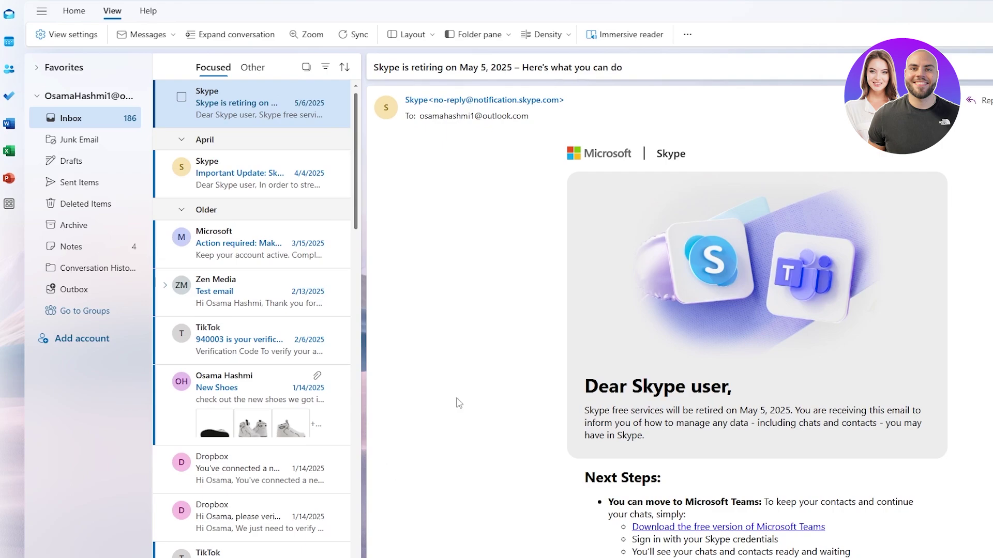
mouse_move(334, 322)
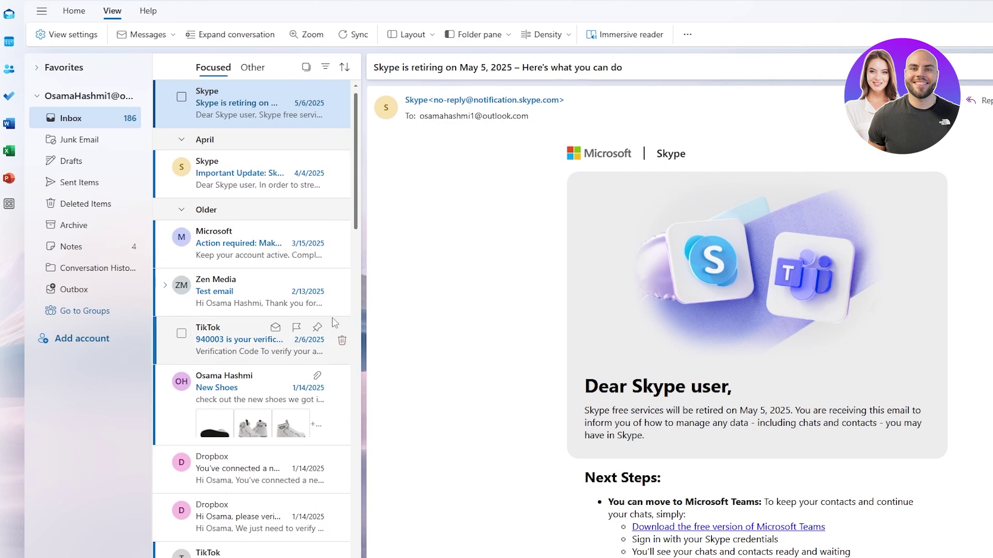
click(252, 67)
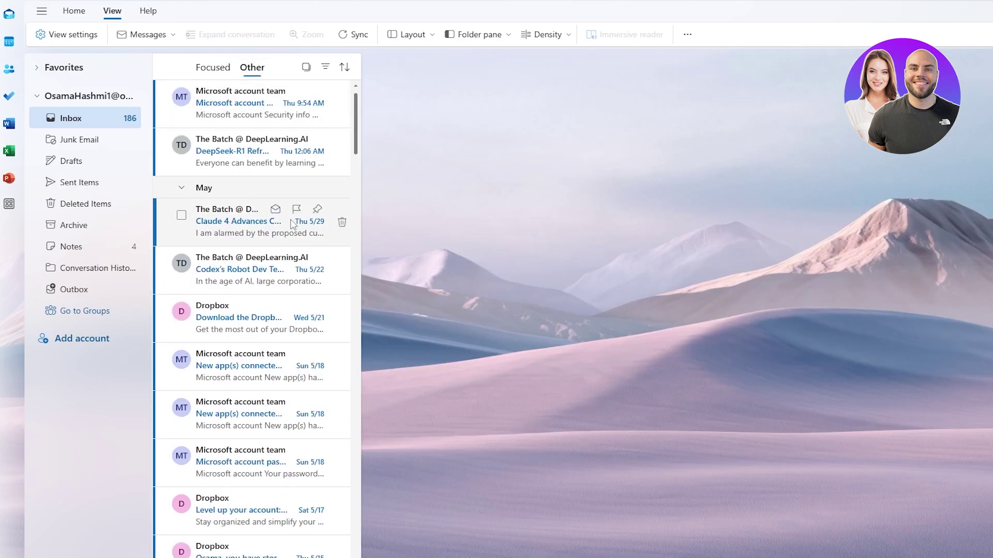
scroll(293, 225, down, 3)
scroll(282, 248, up, 3)
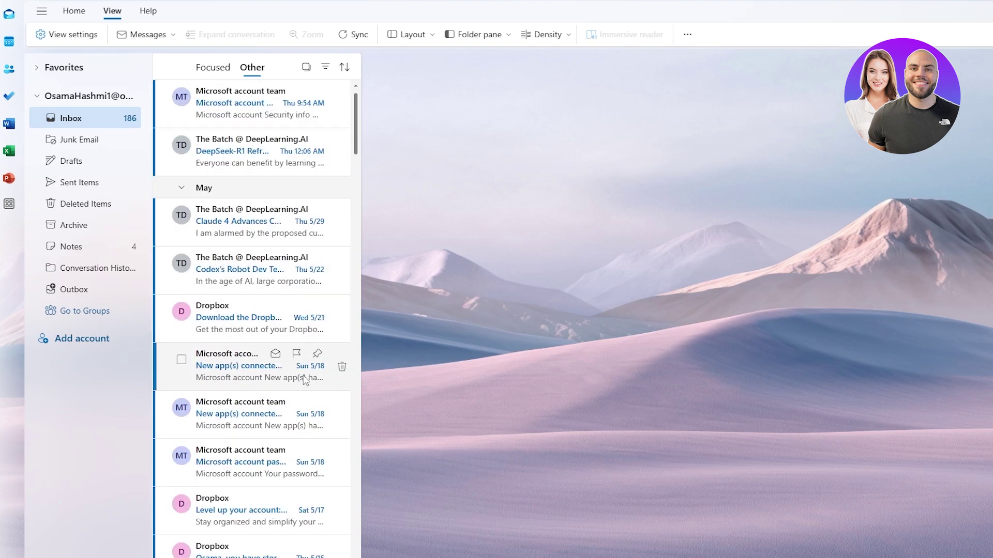
- Move the Microsoft account team email from Thursday 9:54 AM from the Other inbox to Focused, and compare both inboxes
drag(282, 121, 208, 79)
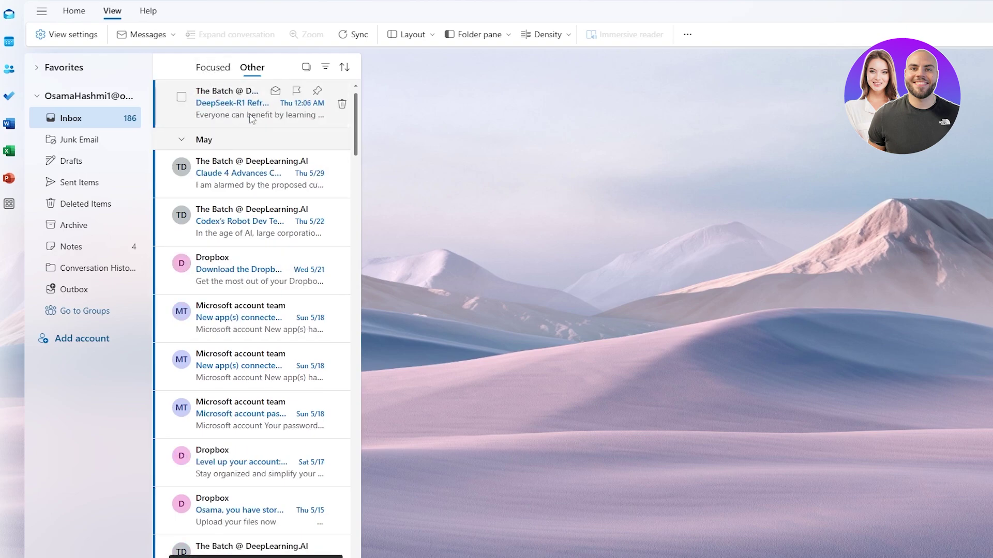
drag(251, 116, 244, 124)
scroll(243, 305, down, 3)
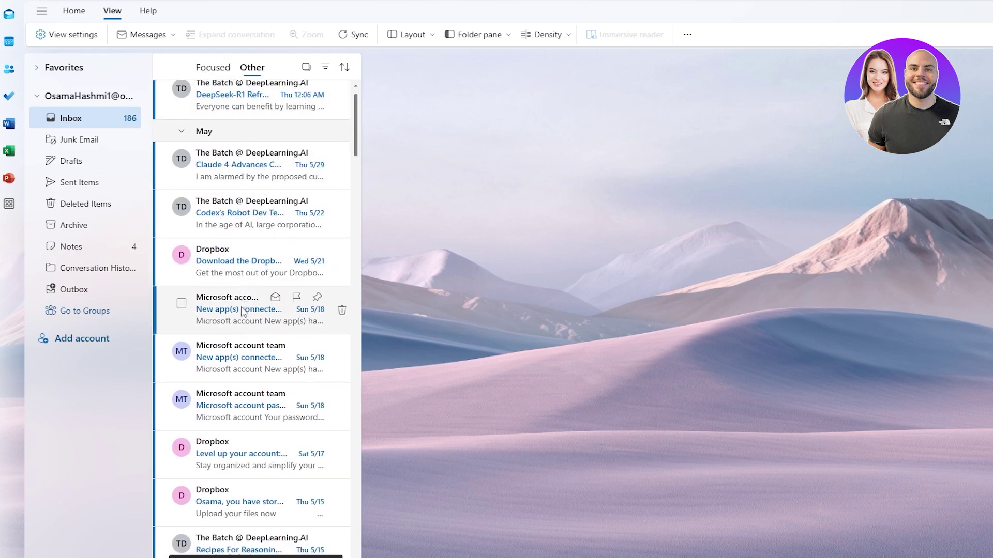
scroll(243, 310, up, 2)
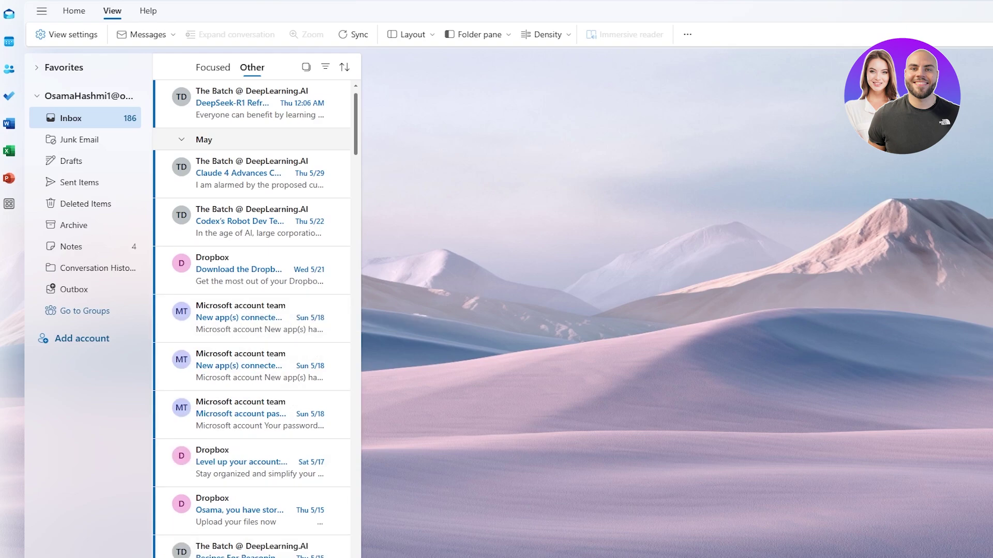
click(225, 72)
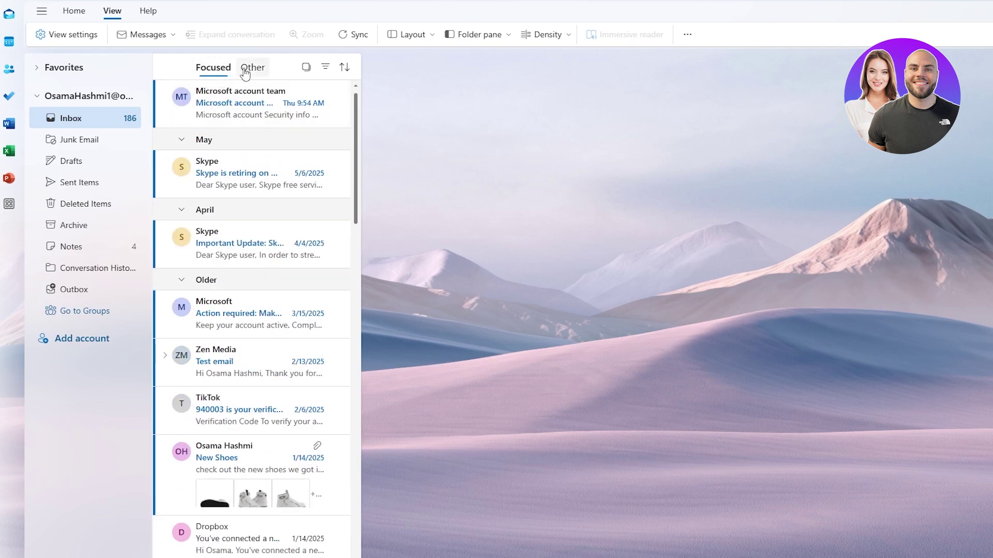
click(245, 73)
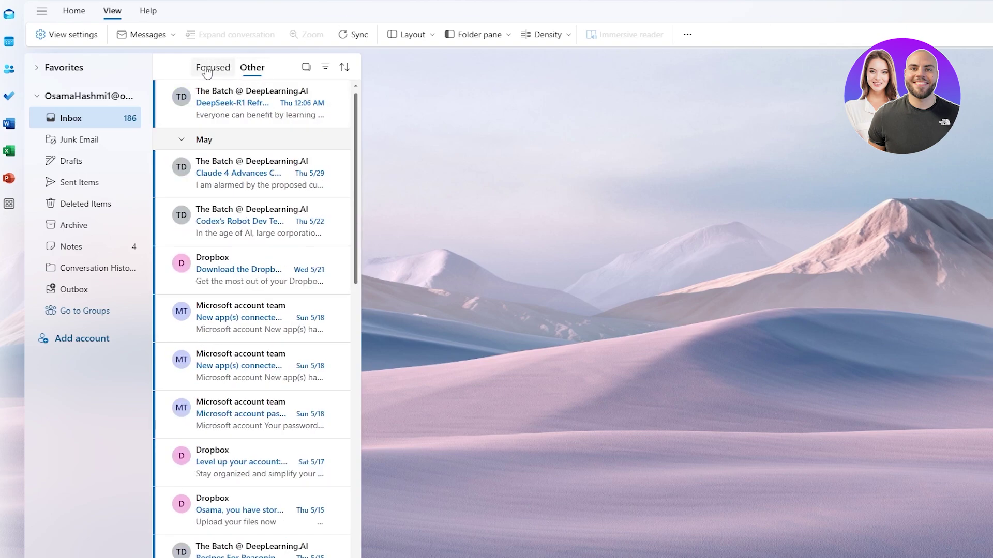
click(213, 69)
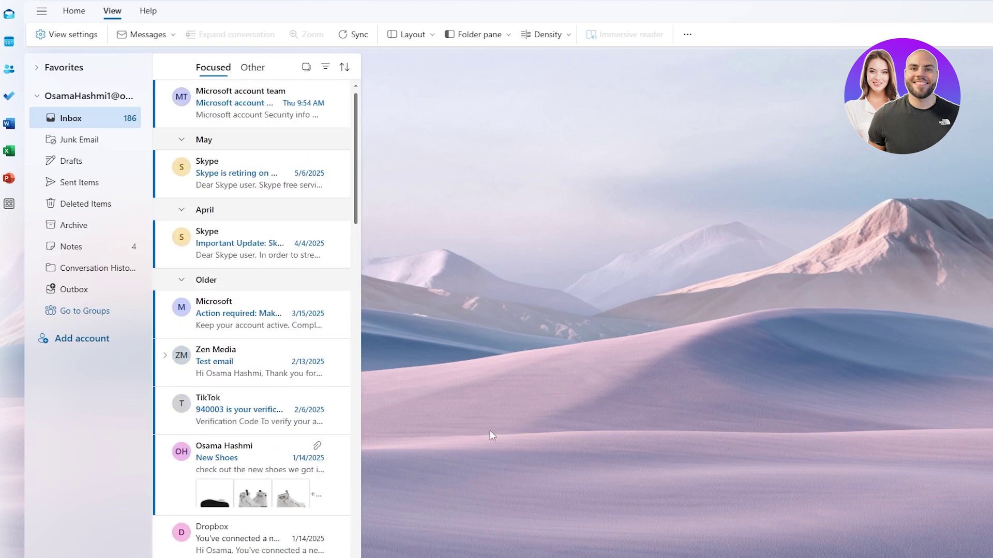
- Set all messages from the sender of the "New Shoes" email to always move to the Other inbox, and check the Focused list
scroll(279, 448, down, 2)
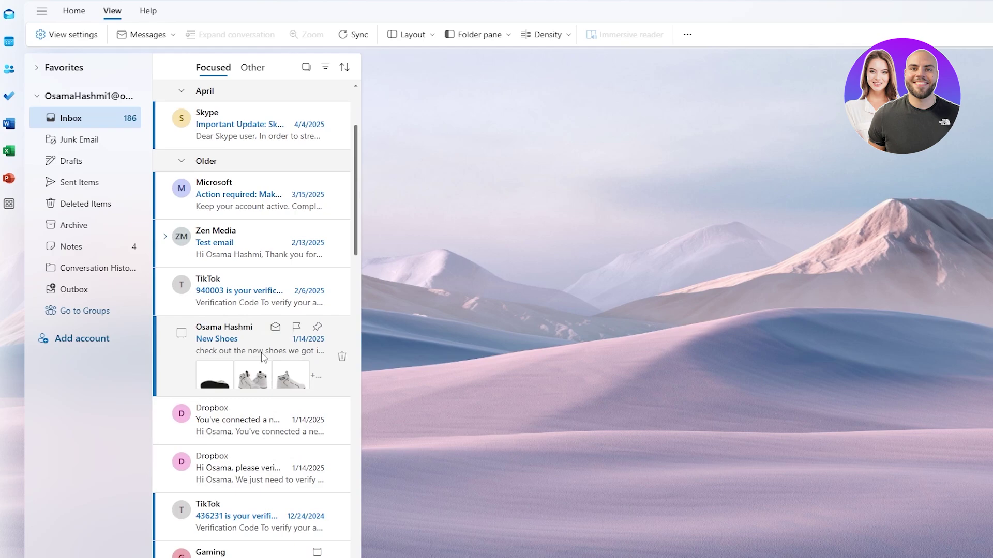
right_click(241, 313)
click(527, 435)
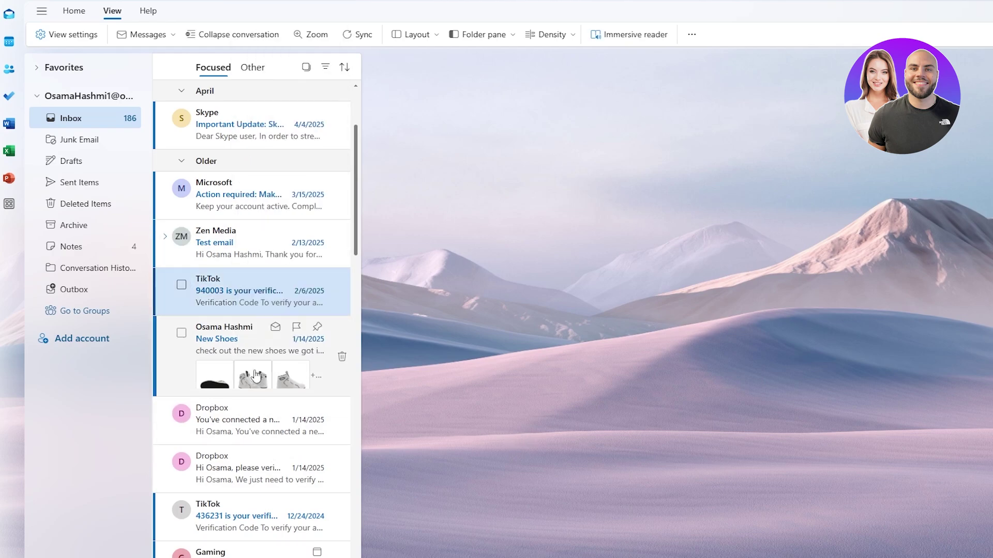
right_click(256, 374)
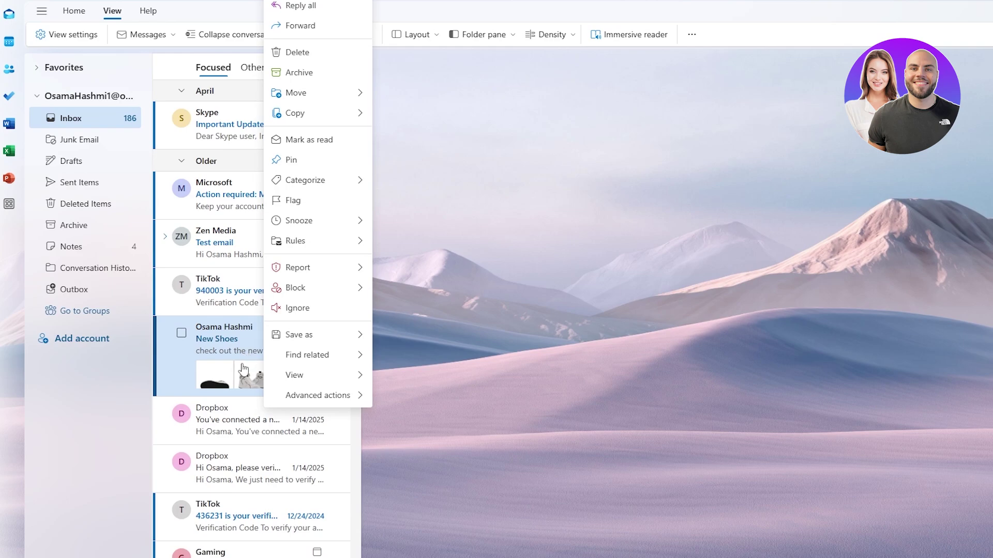
scroll(244, 369, down, 3)
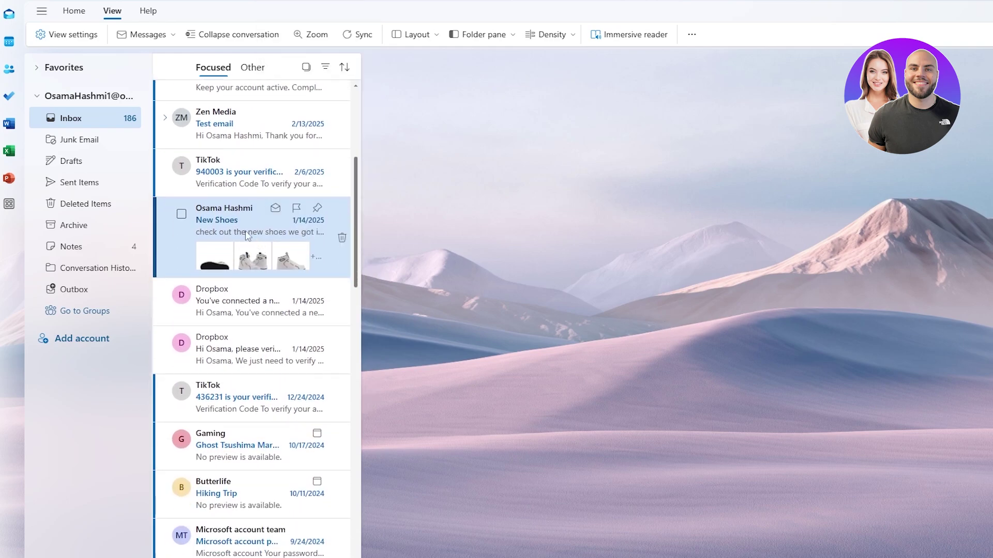
right_click(246, 235)
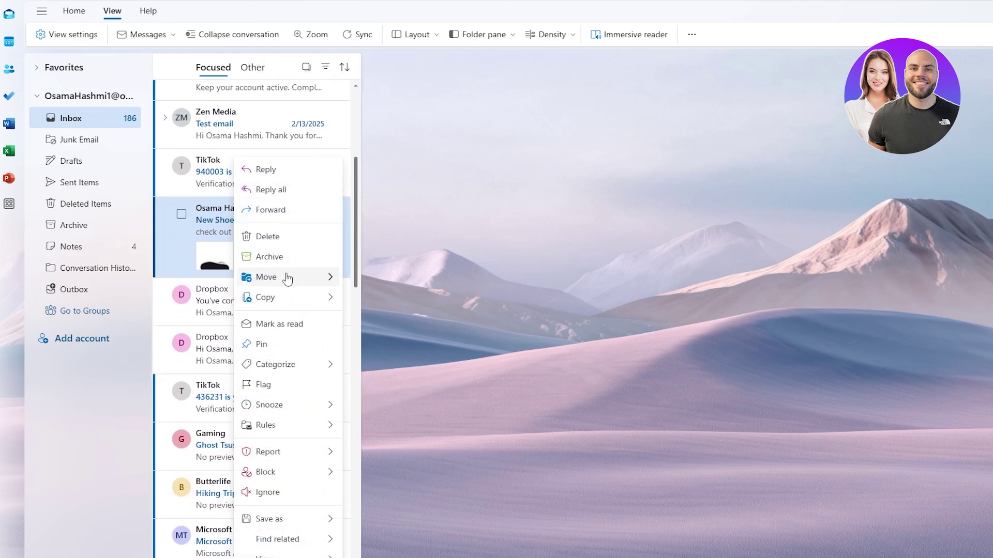
mouse_move(288, 280)
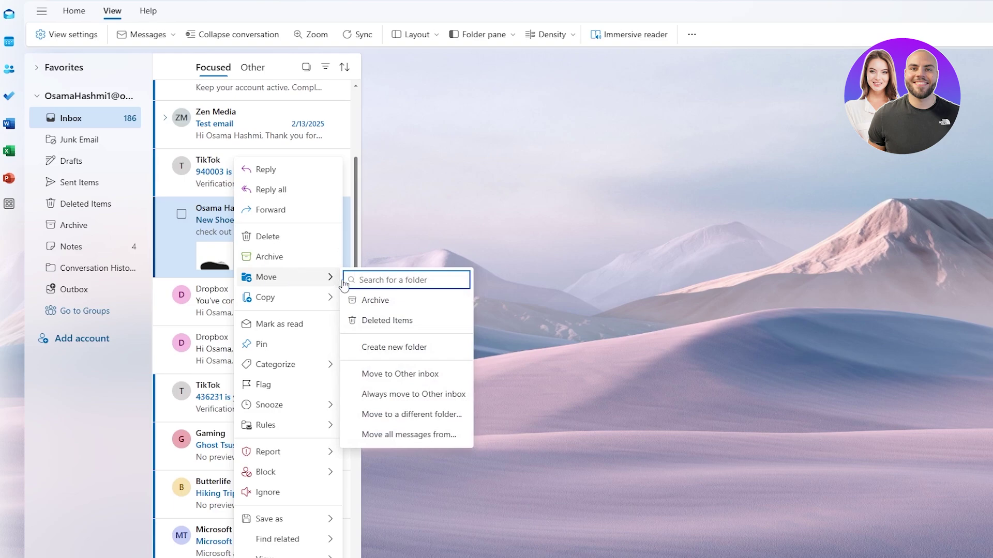
click(387, 398)
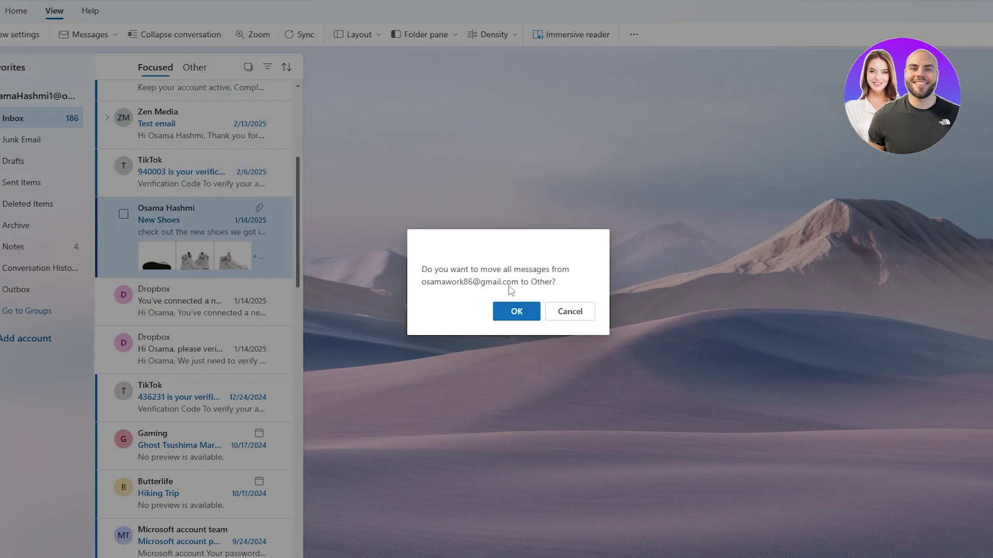
click(515, 311)
scroll(317, 443, down, 5)
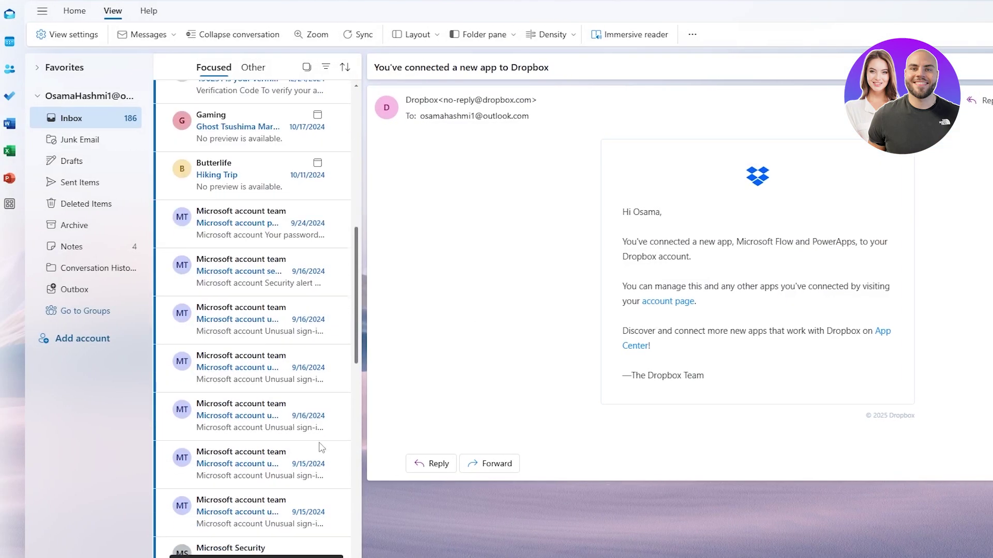
scroll(317, 447, up, 10)
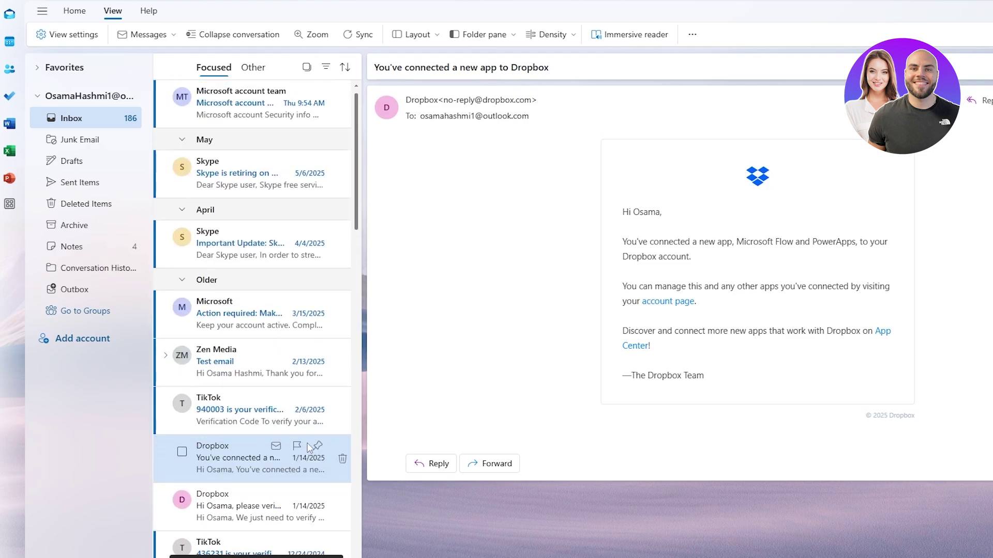
scroll(299, 446, down, 15)
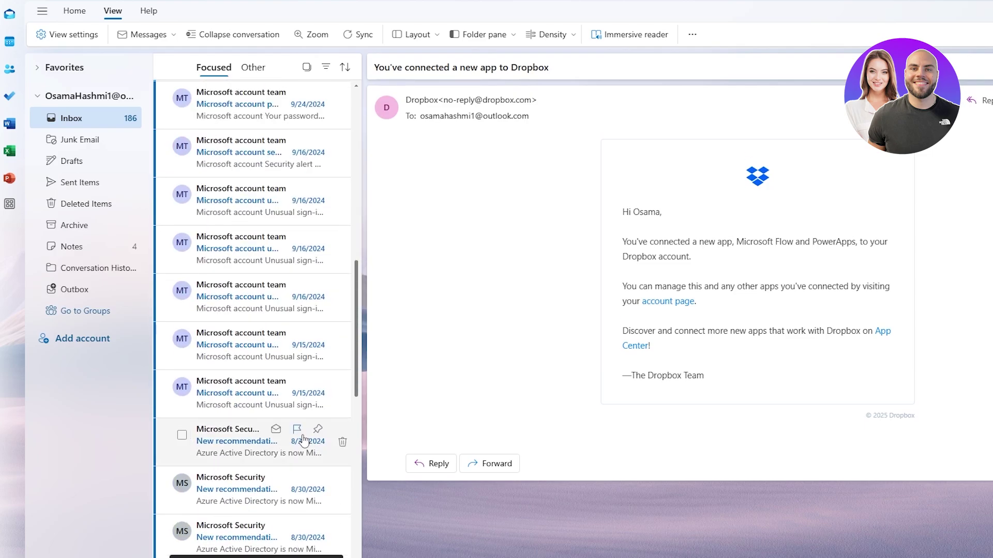
scroll(303, 444, up, 10)
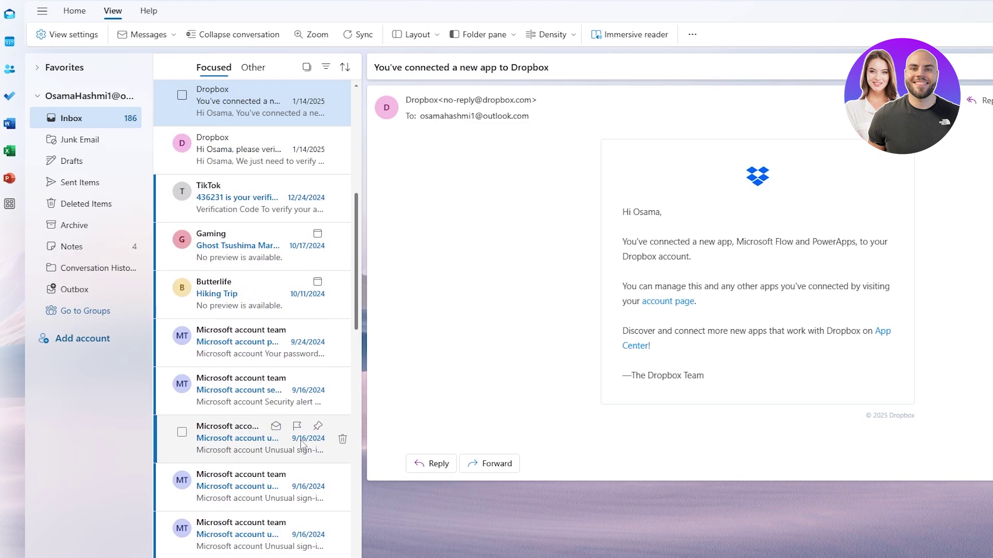
scroll(304, 442, up, 5)
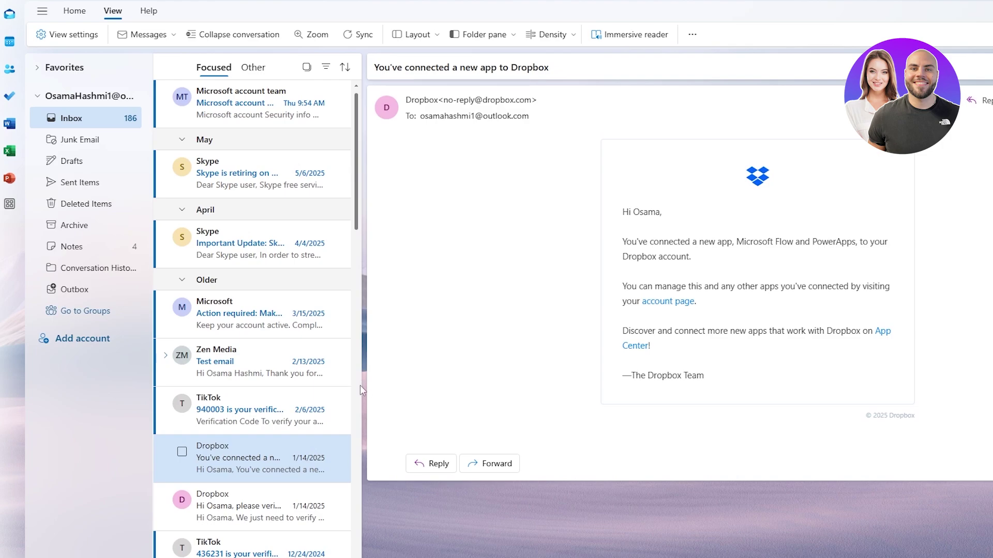
scroll(326, 328, down, 4)
scroll(331, 367, down, 5)
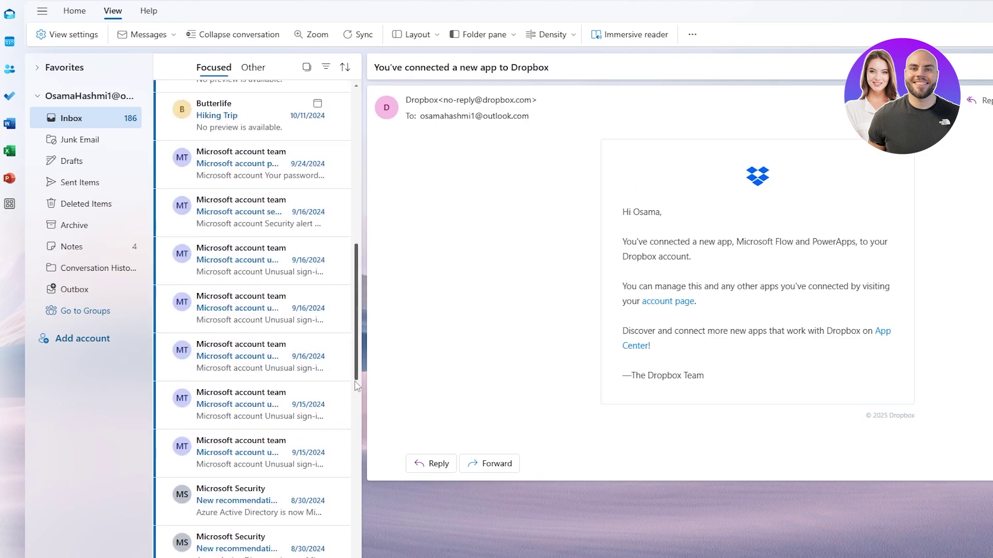
drag(357, 358, 374, 191)
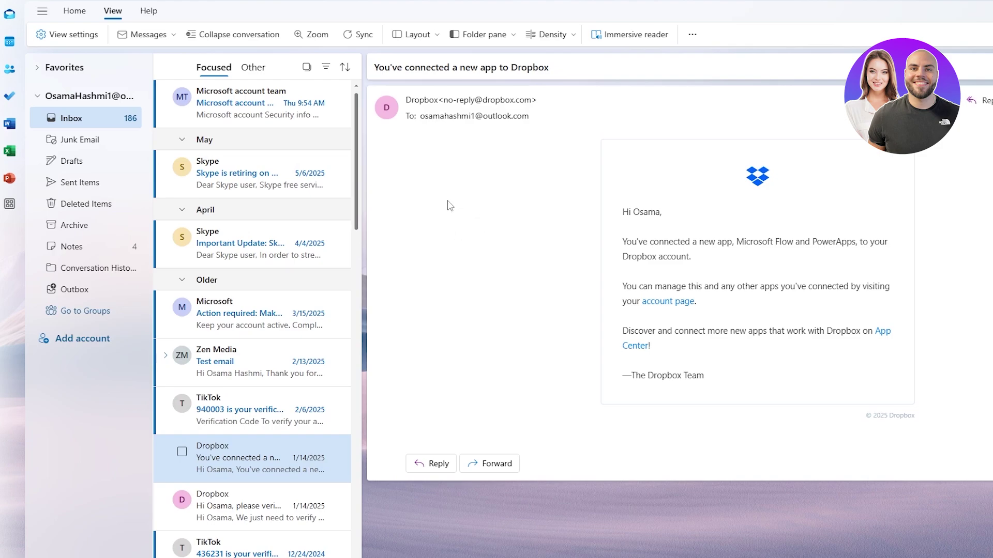
- Set Focused Inbox to "Don't sort my messages" in the mail layout settings, save, check the combined inbox list and close the settings
click(65, 35)
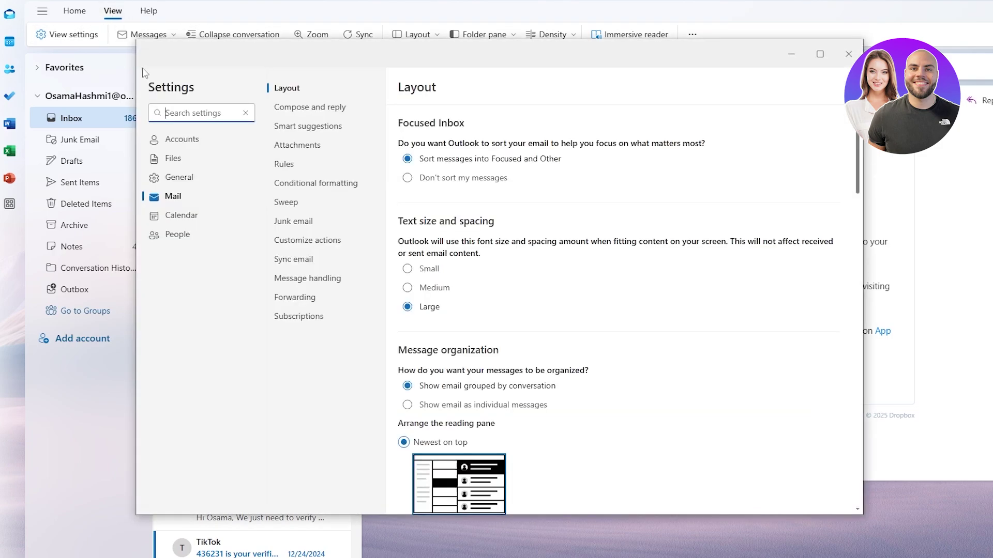
click(185, 197)
click(423, 181)
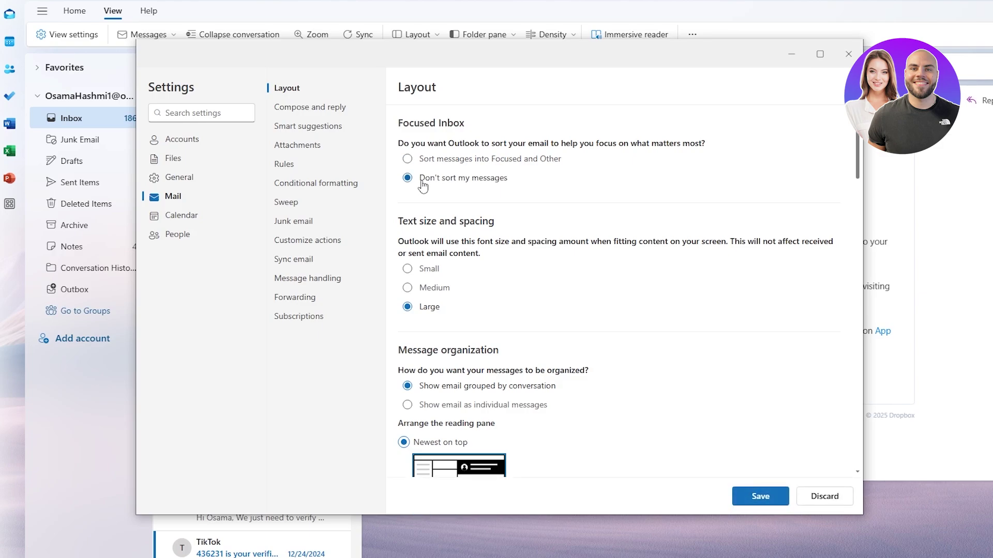
click(756, 497)
drag(297, 58, 537, 64)
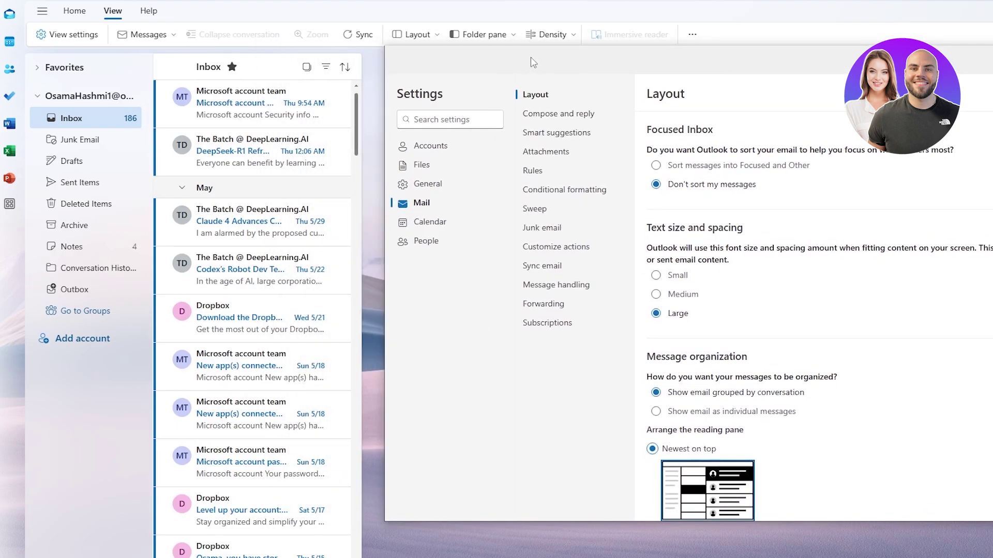
scroll(171, 372, down, 10)
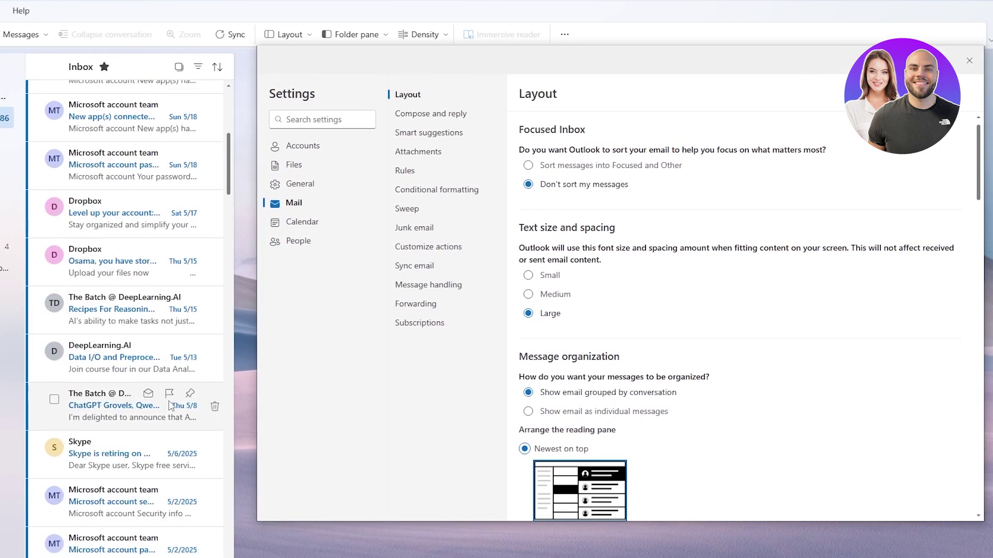
scroll(163, 406, up, 10)
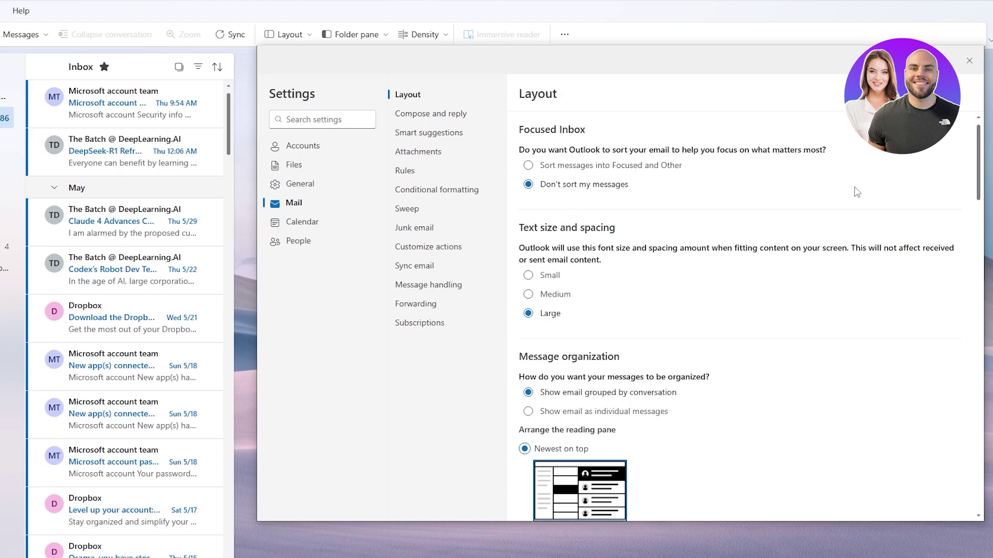
click(969, 61)
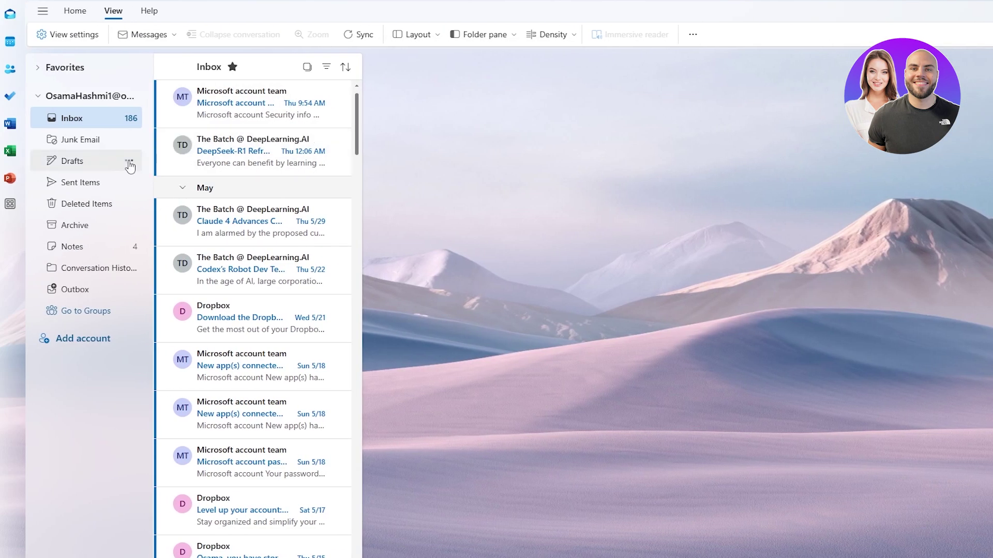
- Look through the unsorted inbox, check the Conversation History folder and return to the Inbox
scroll(259, 295, down, 5)
scroll(258, 150, up, 5)
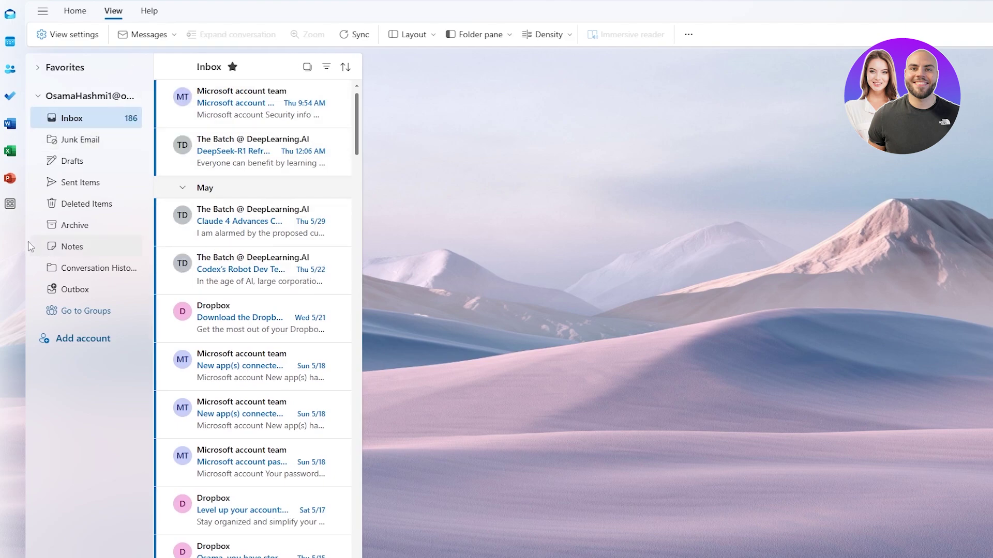
click(89, 268)
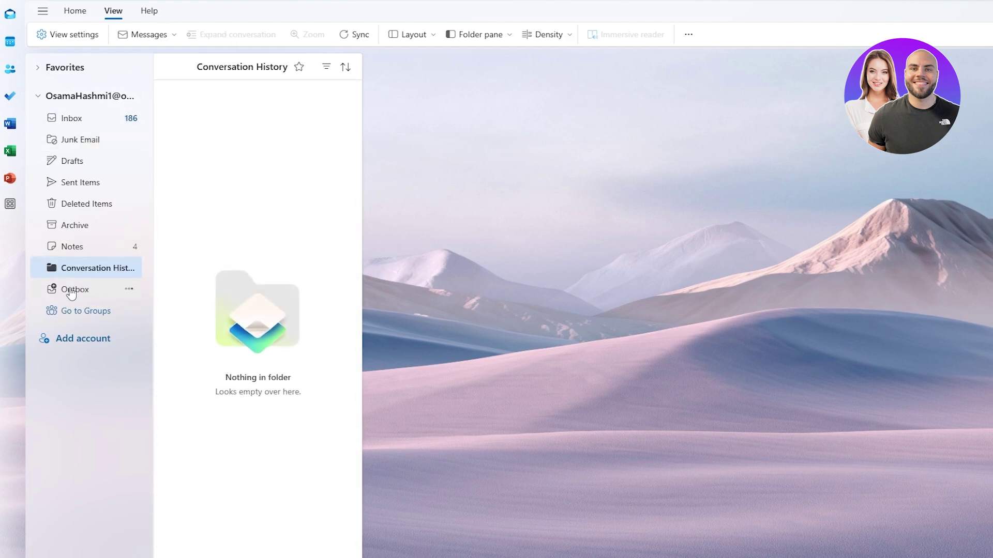
click(71, 118)
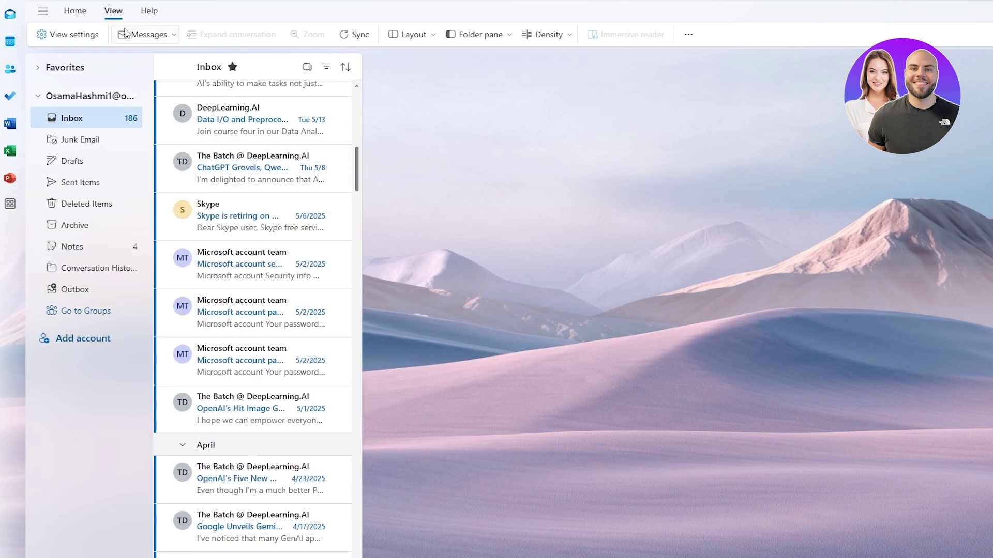
- Set the inbox messages to "Group into conversations" and return to the newest emails
click(145, 34)
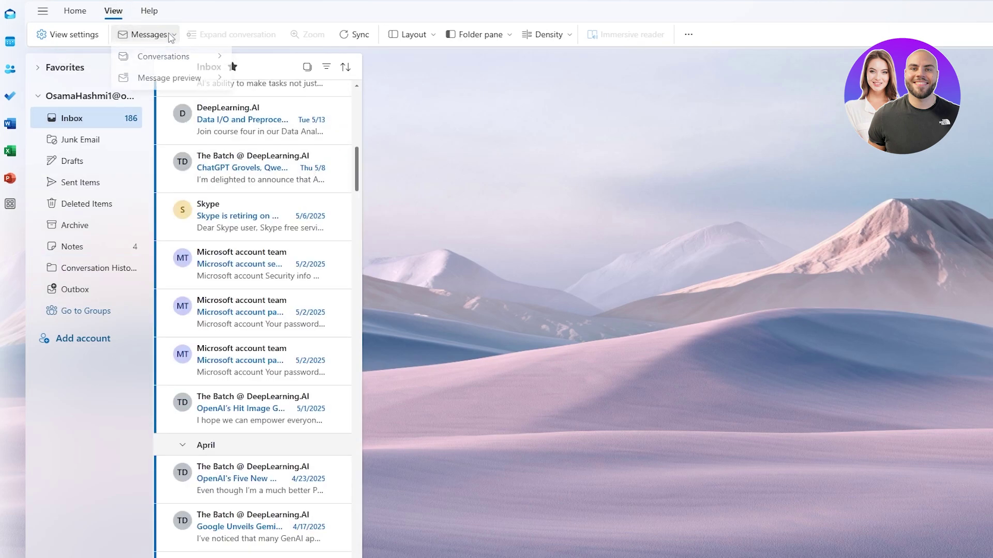
mouse_move(171, 68)
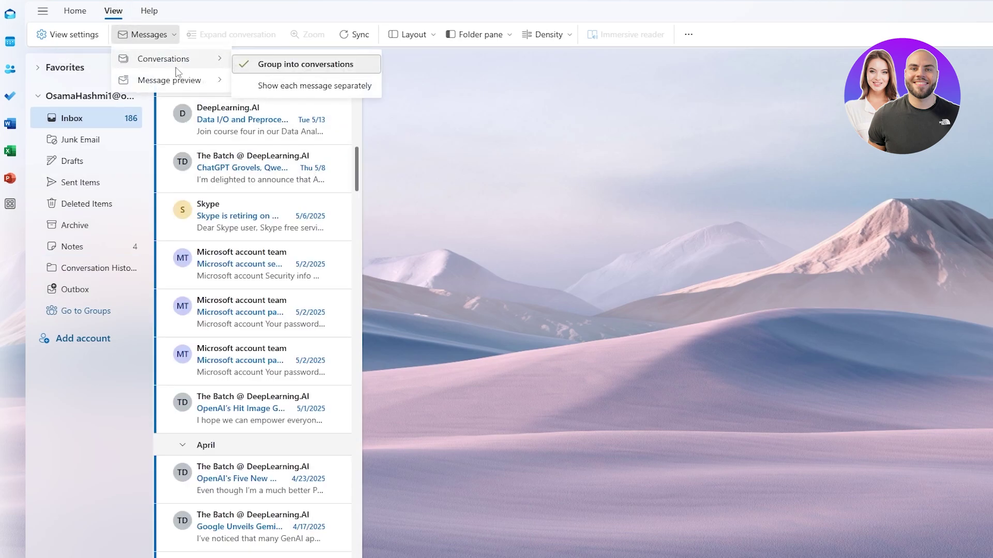
click(282, 73)
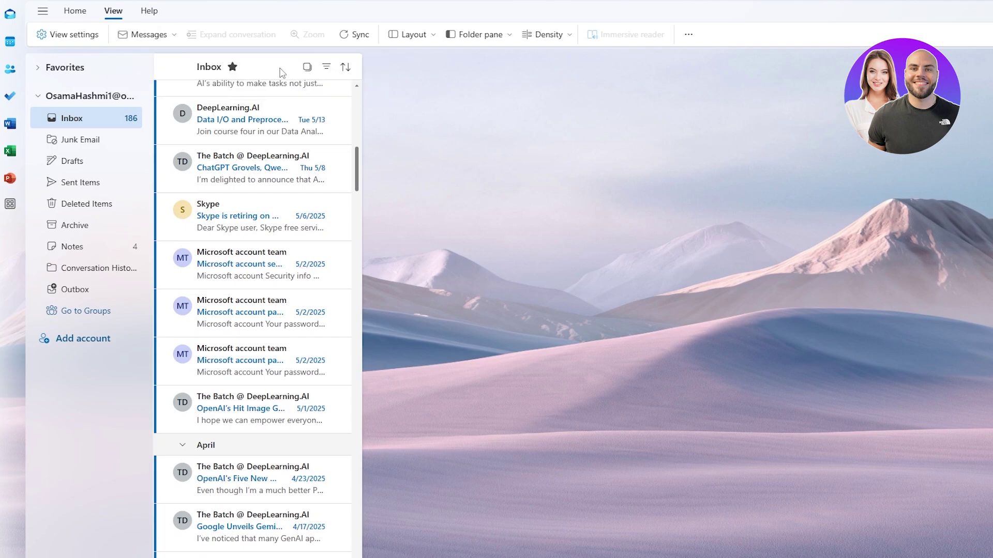
scroll(279, 259, up, 8)
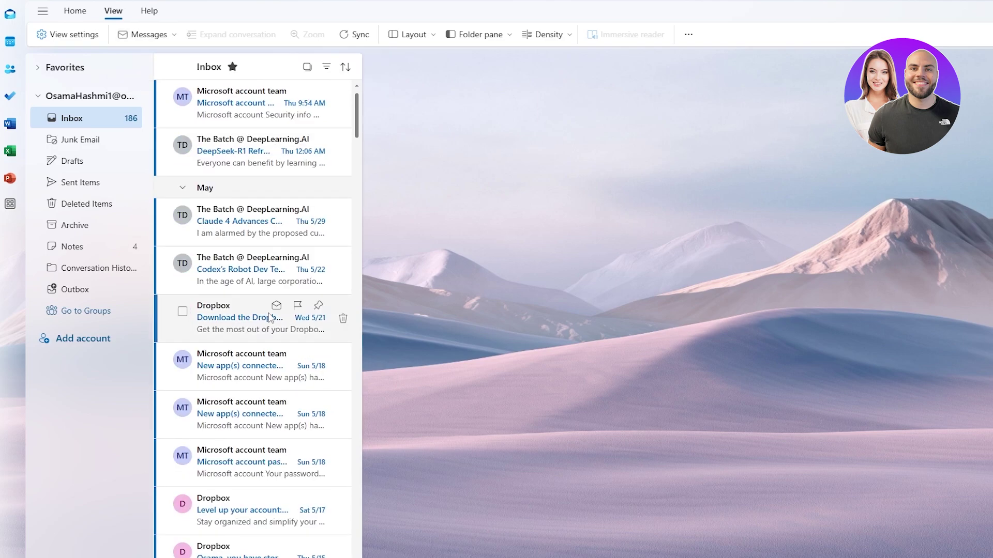
- Collapse the May and April groups in the inbox and look through the older messages
click(184, 190)
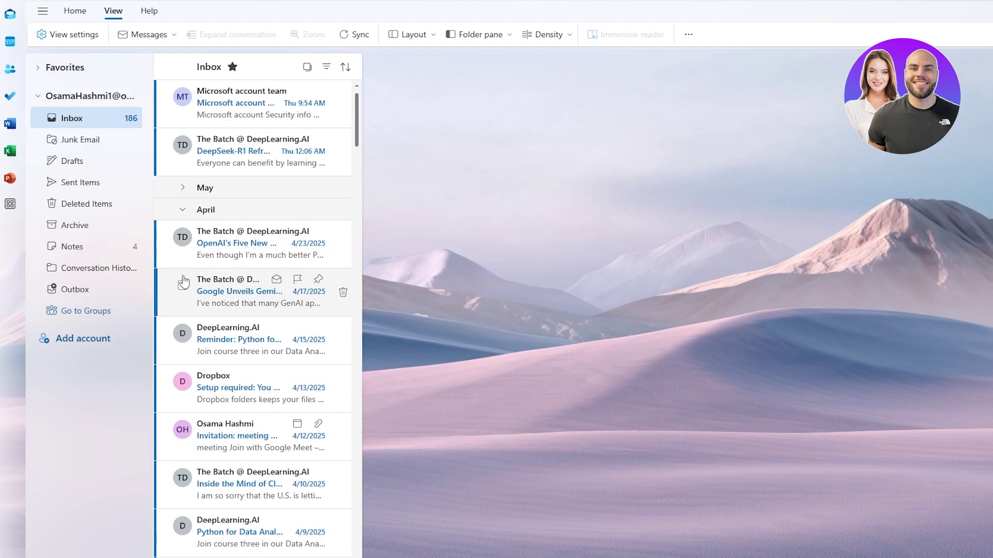
click(182, 209)
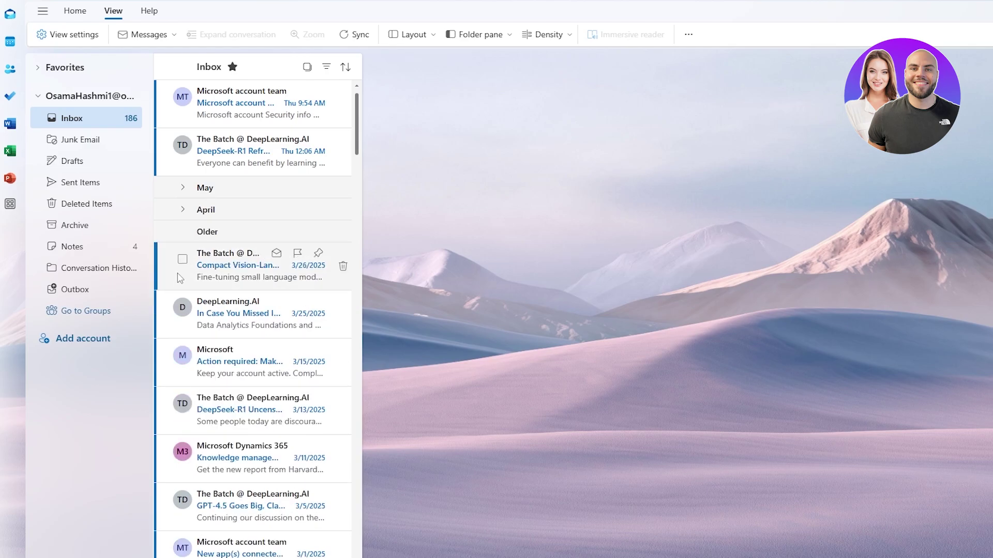
scroll(181, 280, down, 5)
scroll(178, 297, down, 15)
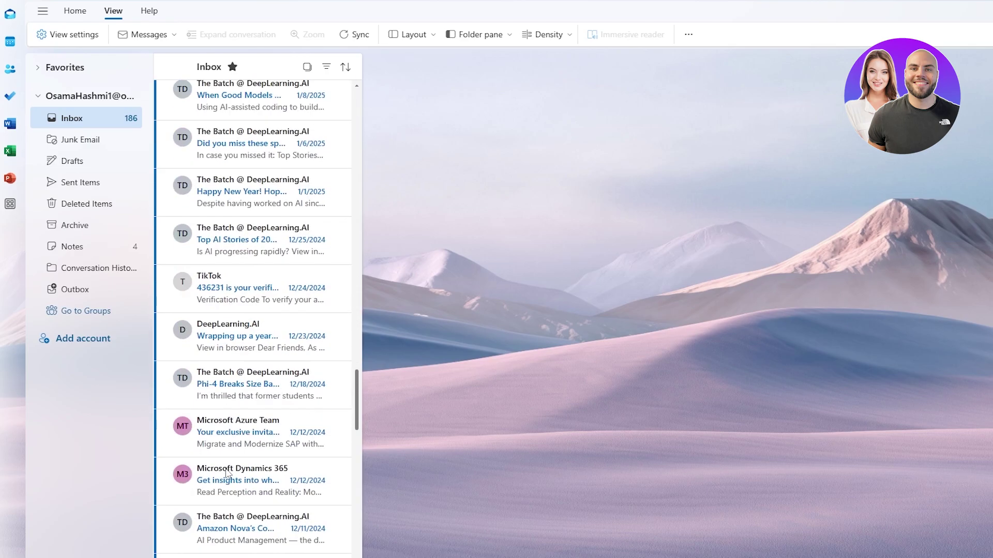
scroll(315, 414, down, 15)
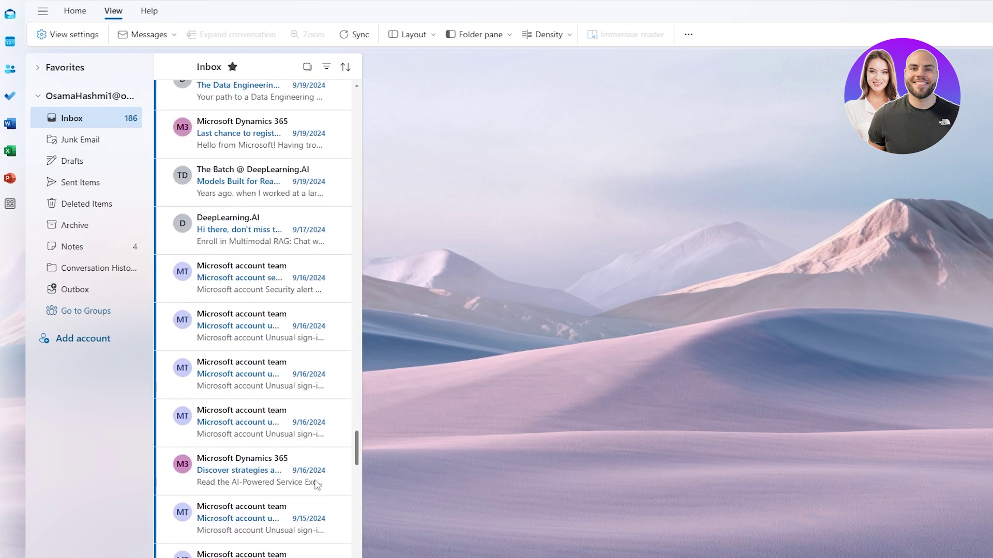
scroll(358, 451, down, 8)
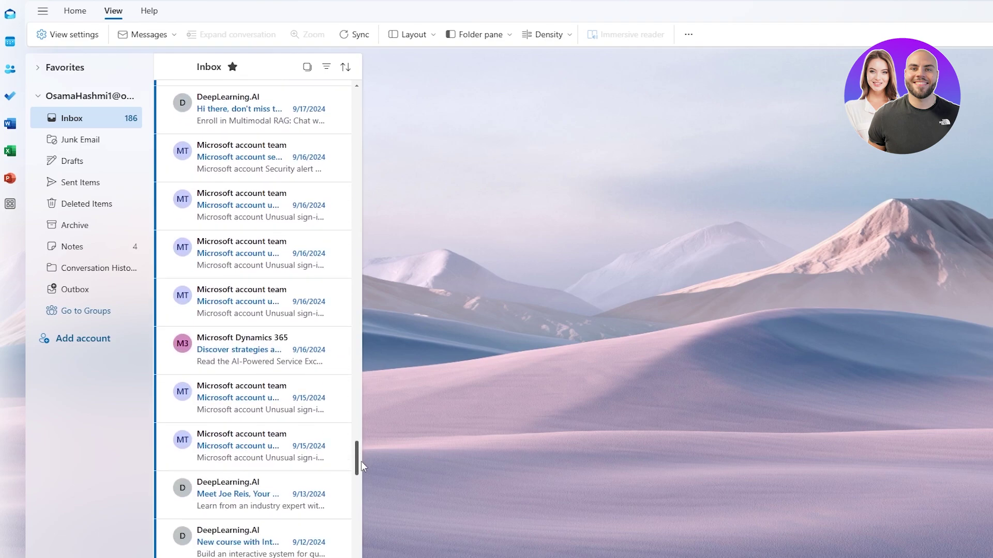
scroll(360, 482, up, 6)
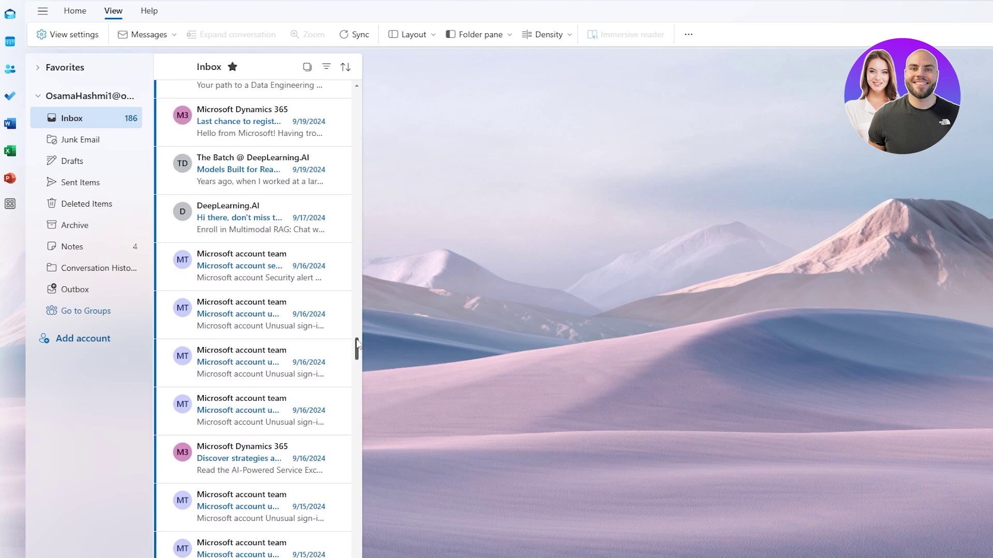
drag(357, 346, 370, 98)
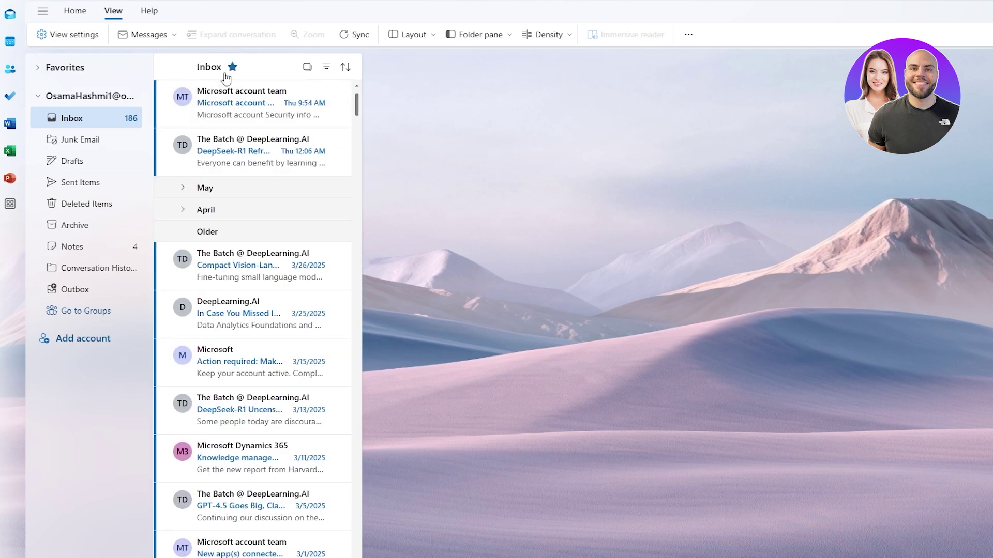
- Set the conversation view to "Show each message separately"
click(155, 34)
mouse_move(212, 59)
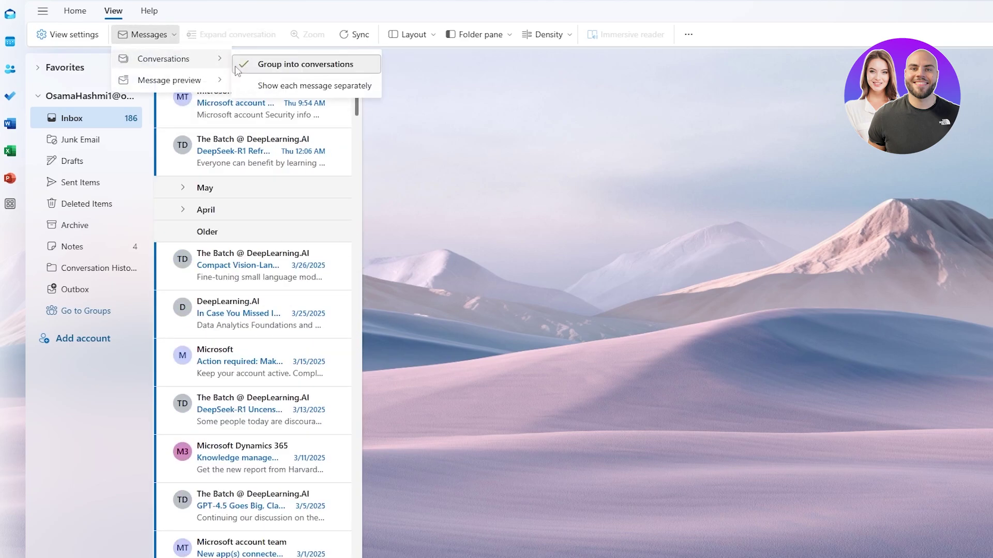
click(266, 85)
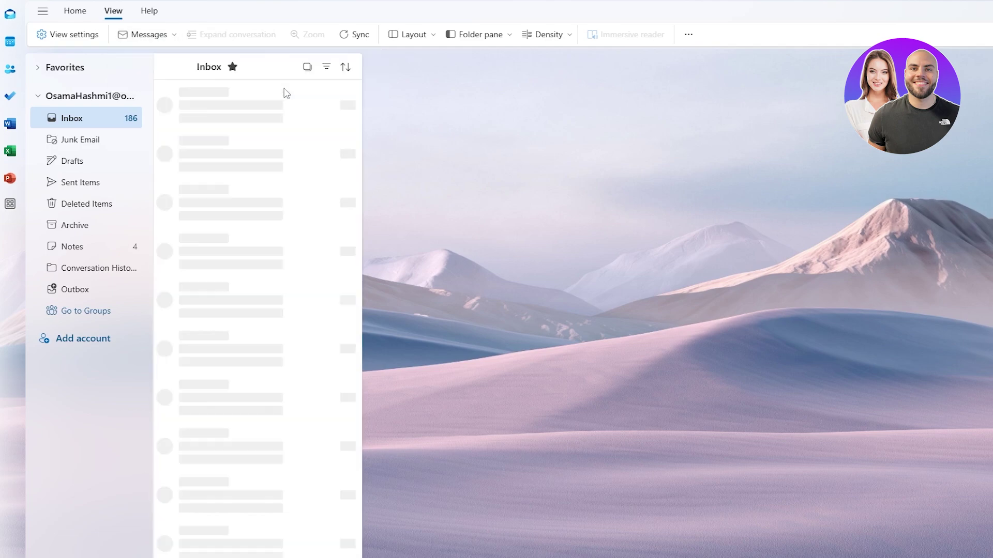
- Switch the inbox back to "Group into conversations" and look through the May and April messages
click(146, 40)
mouse_move(207, 60)
click(269, 62)
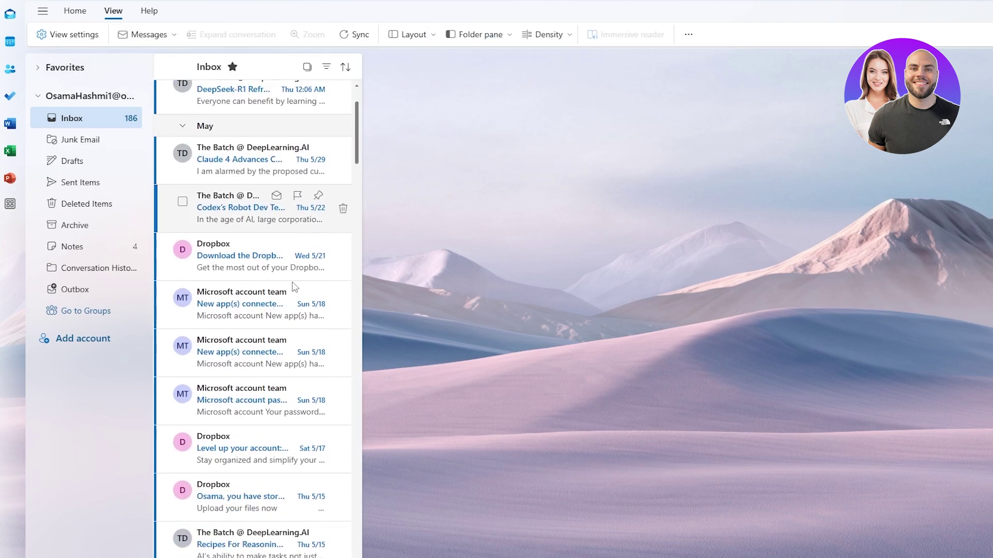
scroll(294, 285, down, 10)
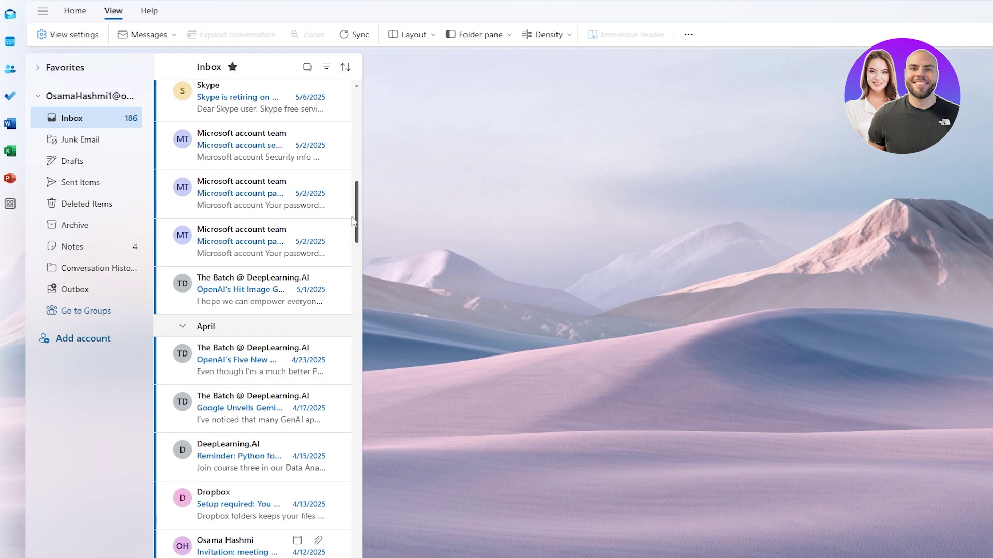
drag(355, 219, 355, 131)
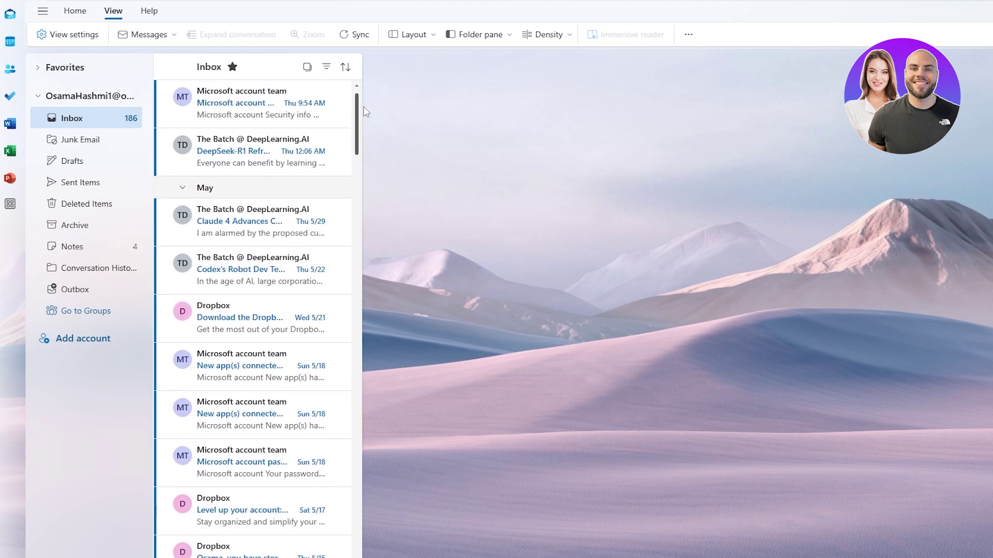
- Review the available conversation grouping options for messages and leave the selection as it is
click(146, 34)
mouse_move(176, 60)
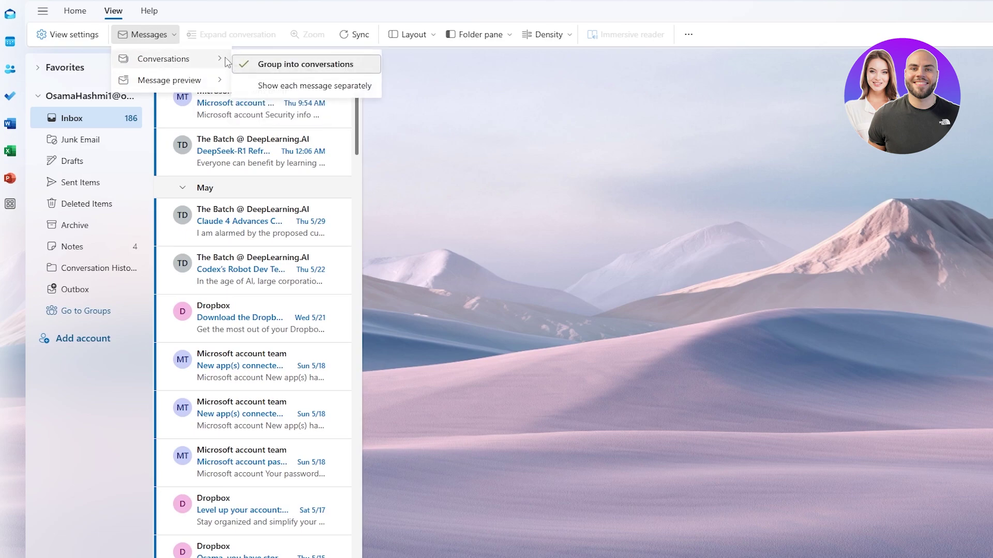
click(122, 11)
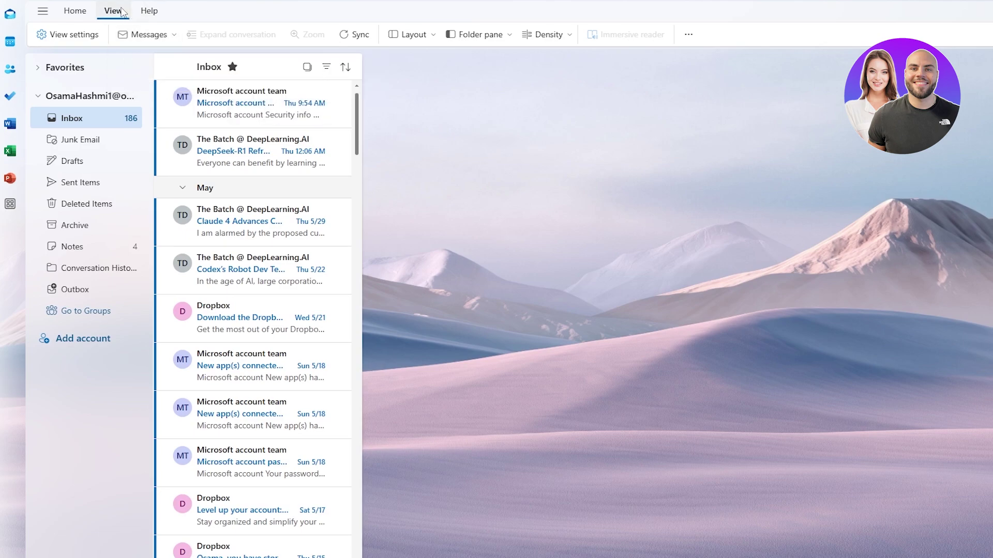
click(147, 34)
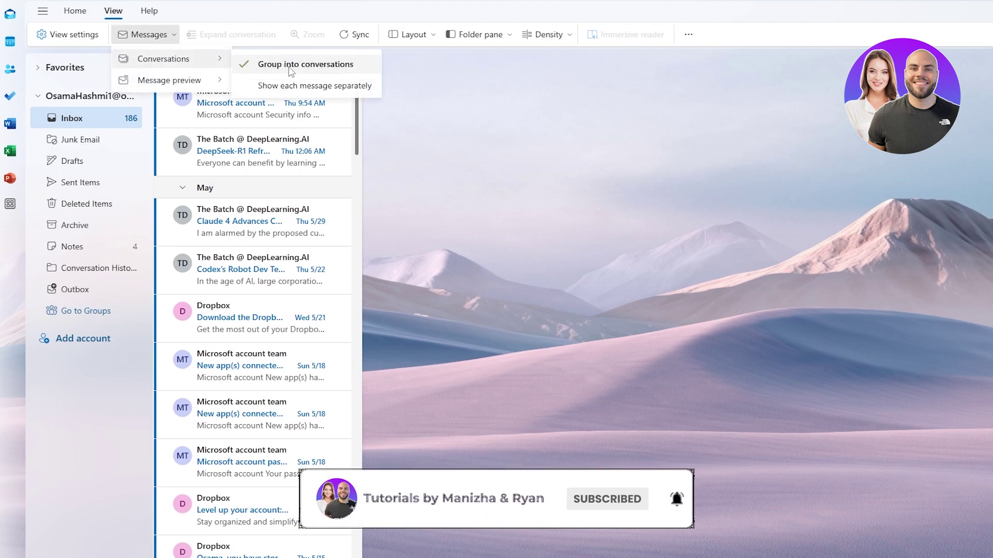
click(491, 141)
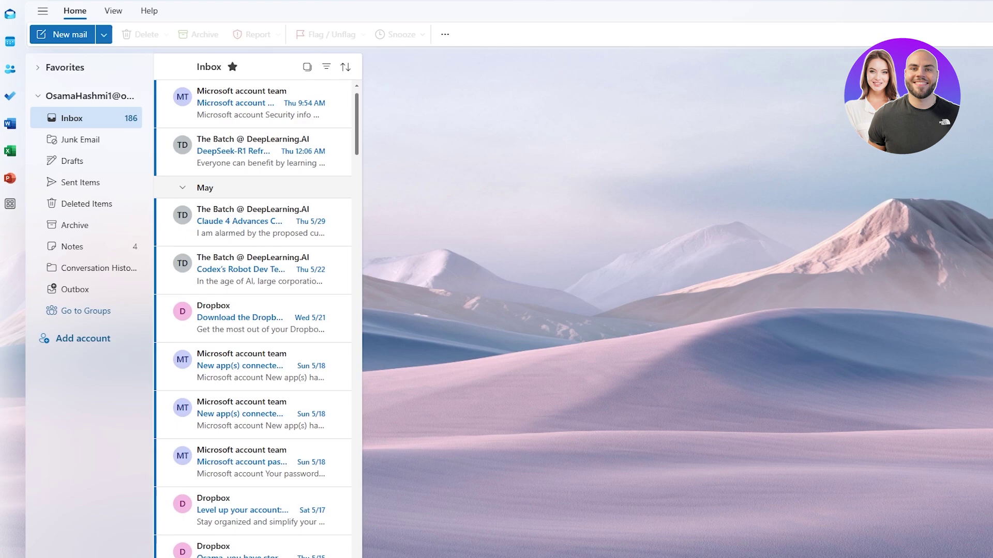
- Start a new email, switch from the draft to the inbox and return to the open draft
click(67, 34)
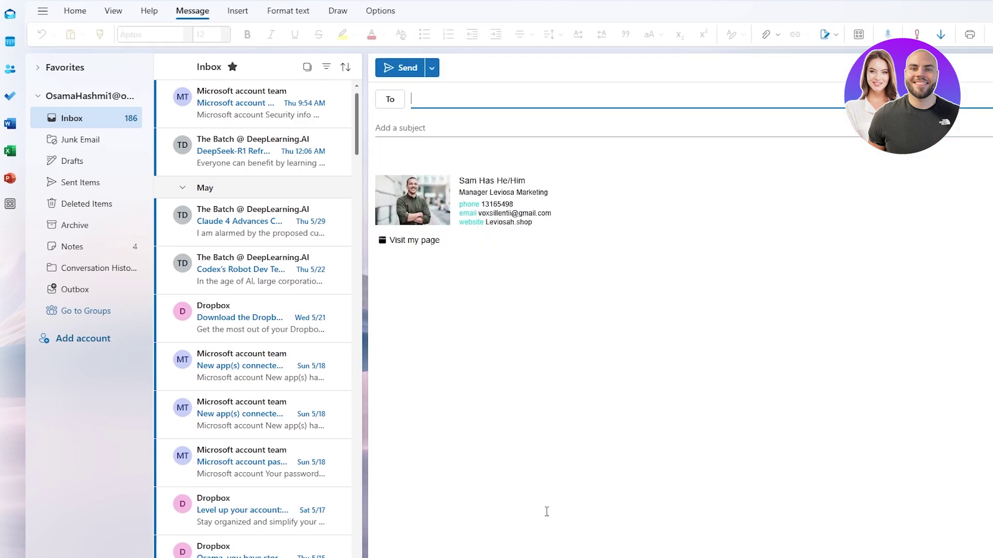
click(429, 557)
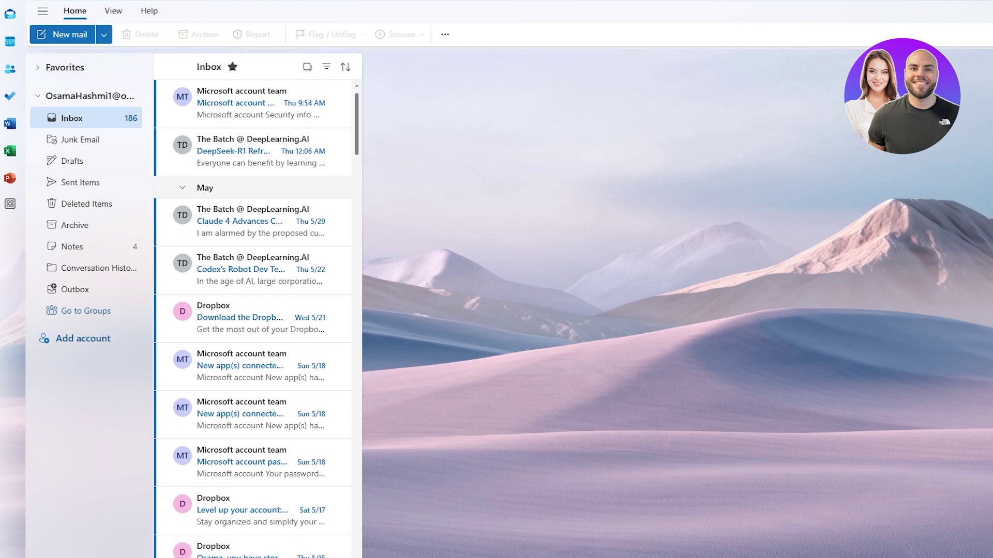
click(540, 557)
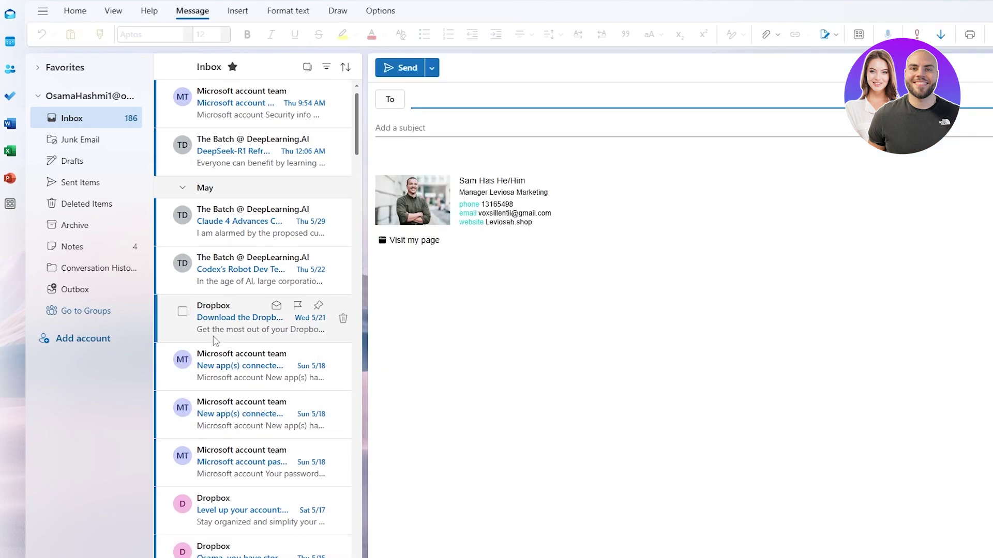
- Pop the open draft out into its own window, move it beside the inbox list and close it
scroll(241, 228, down, 5)
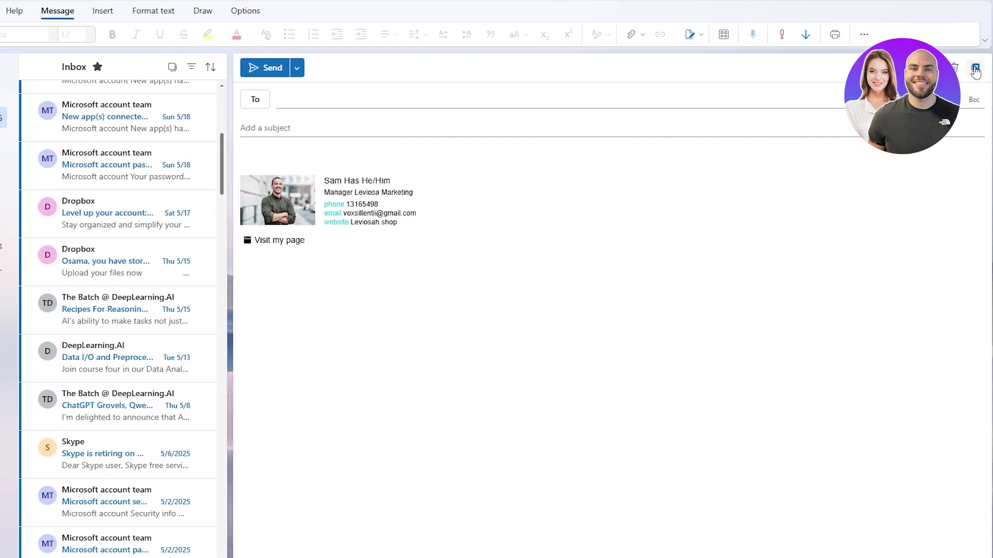
click(974, 68)
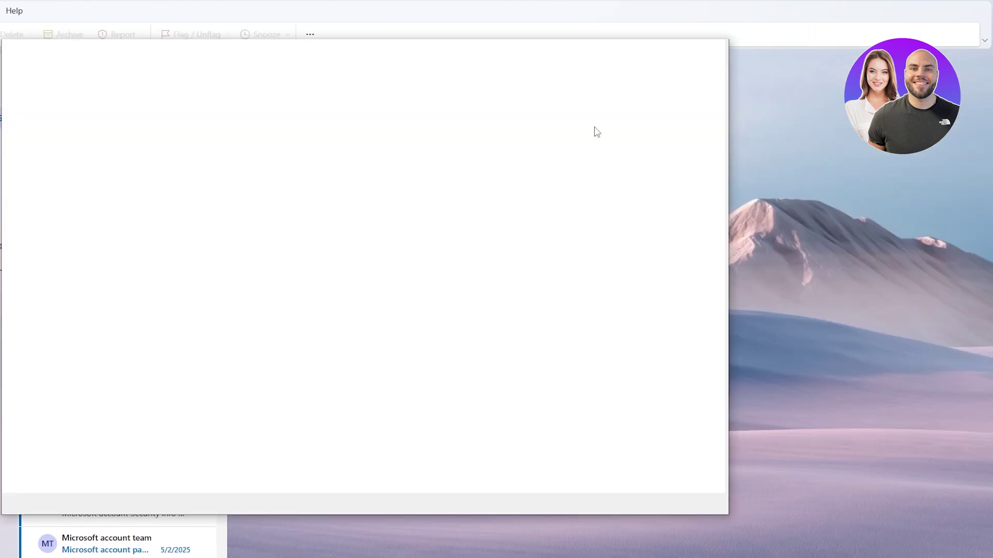
drag(342, 57, 578, 83)
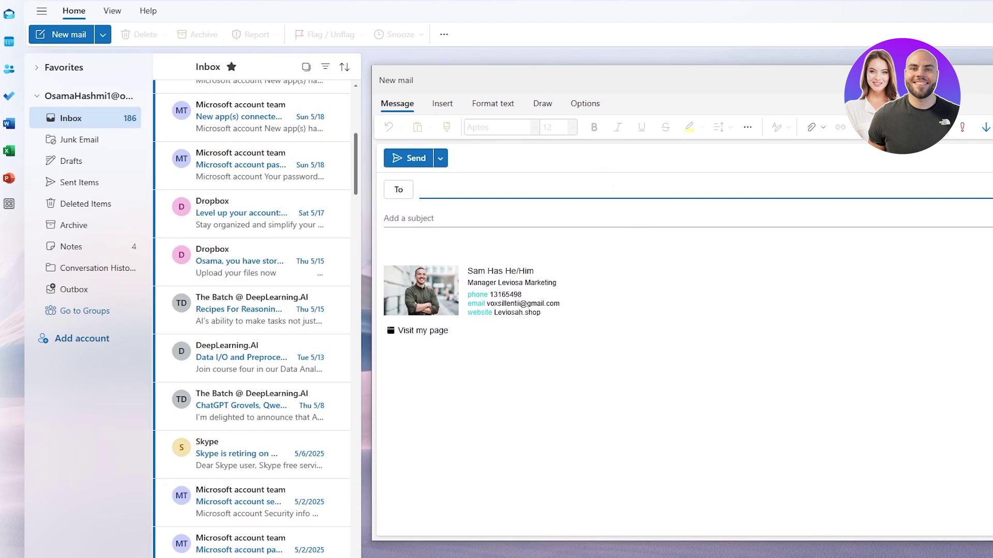
key(alt+F4)
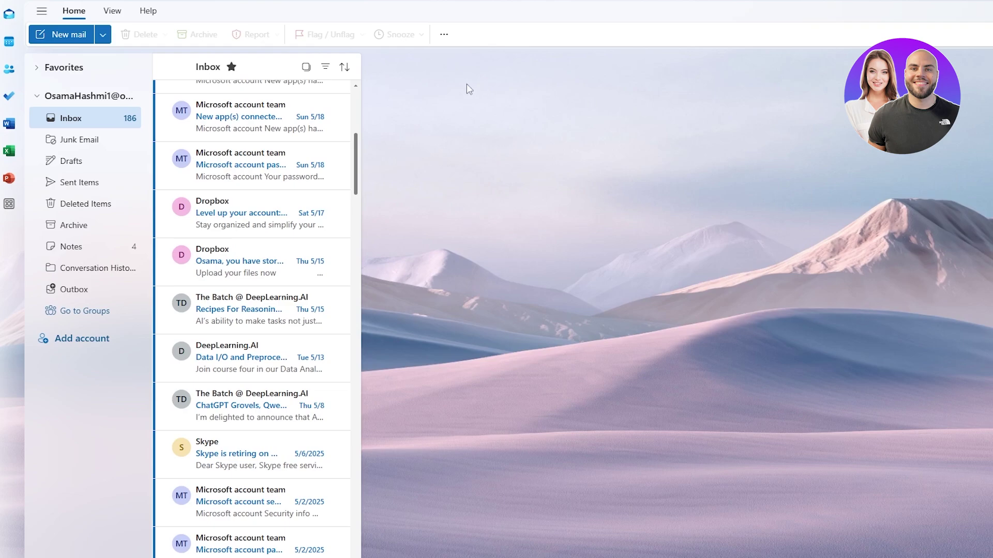
- Set the Compose and reply pop-out setting to "Pop-out to a new window", save it and close the settings
click(111, 11)
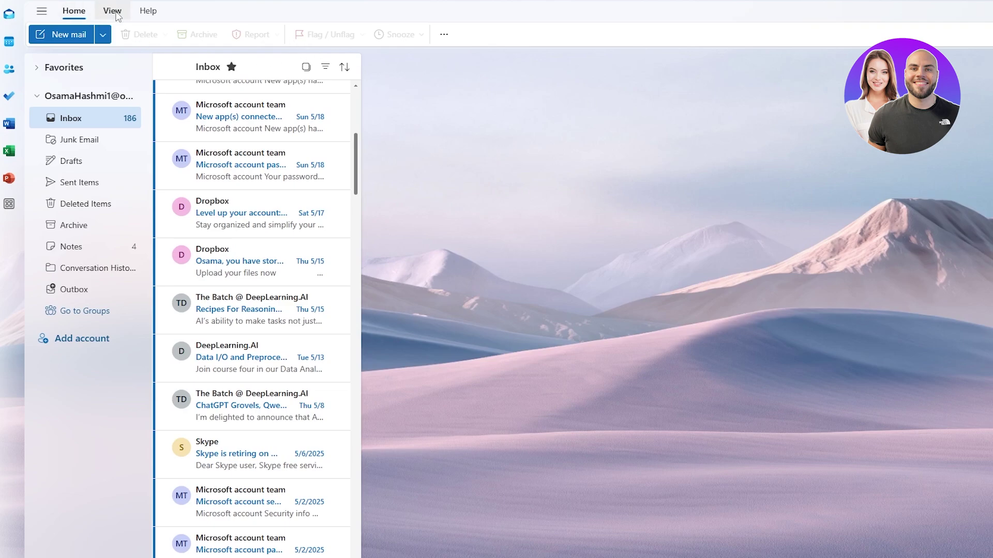
click(82, 34)
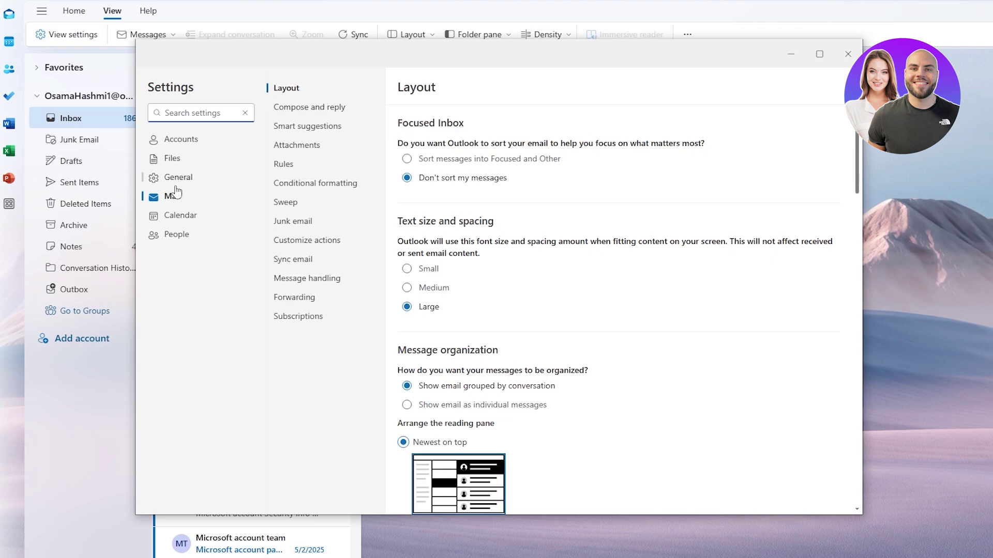
click(305, 108)
scroll(544, 381, down, 3)
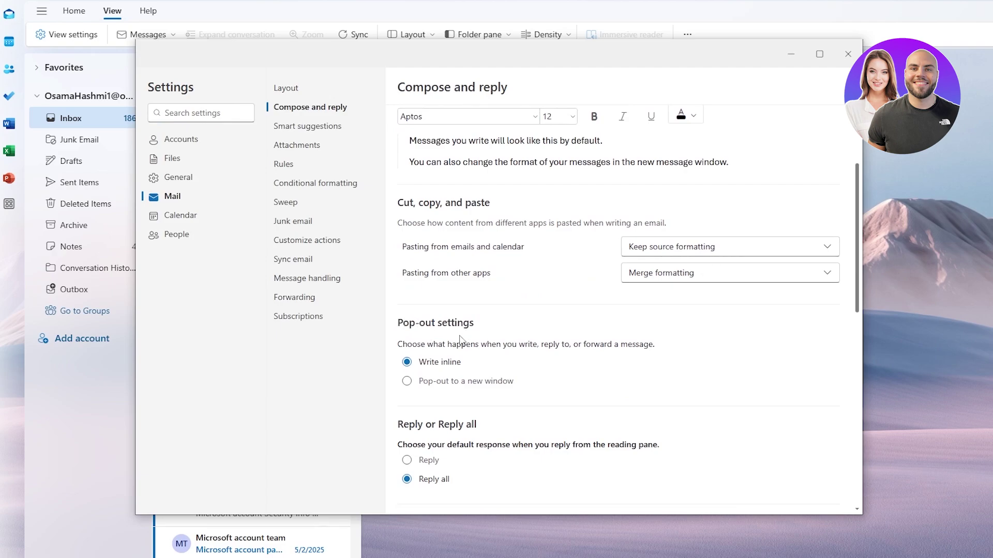
click(438, 384)
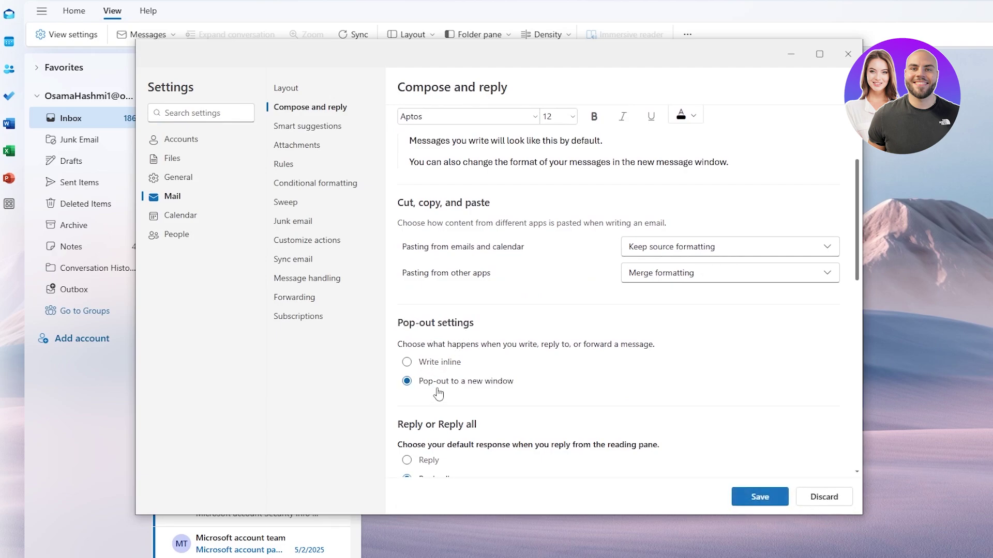
click(741, 501)
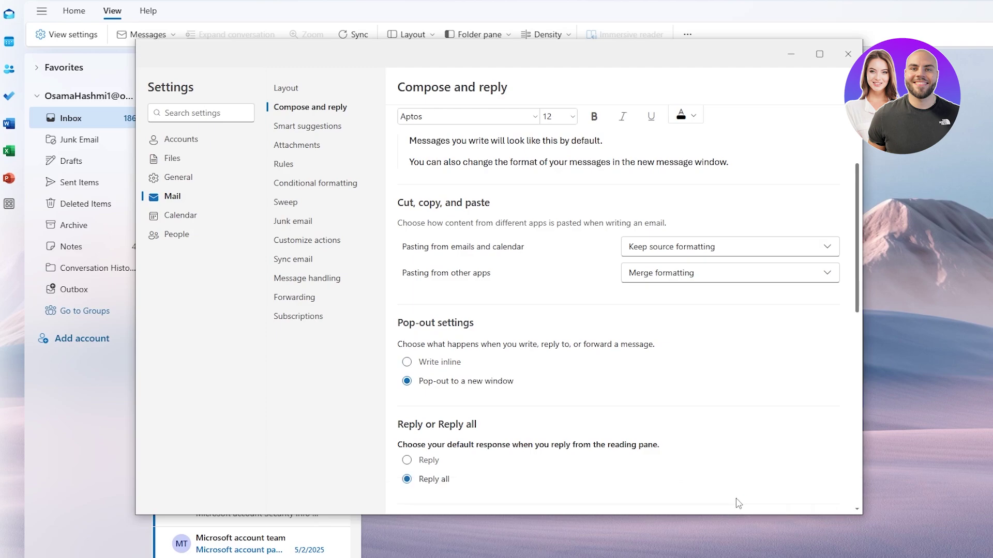
click(848, 54)
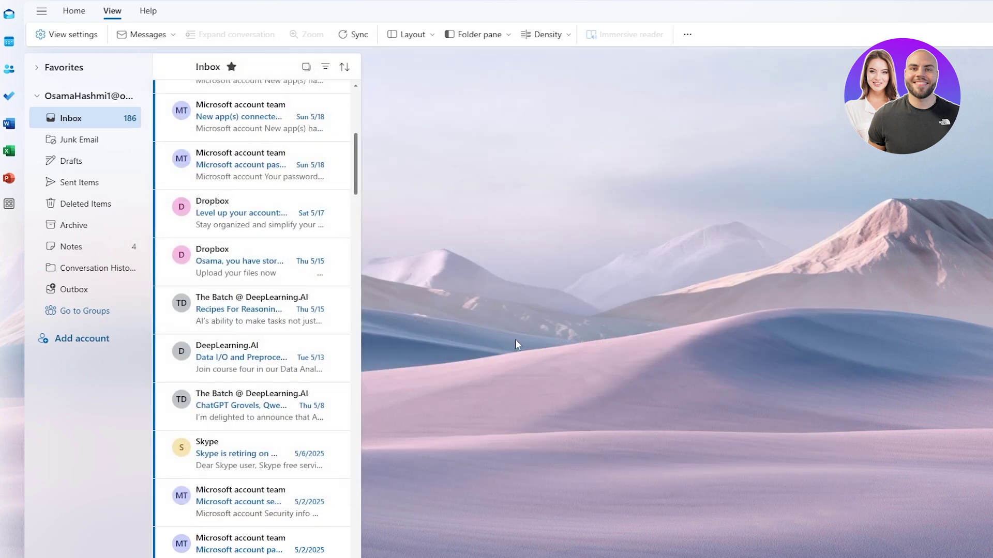
- Start a new email in its own window and move that window clear of the inbox list
click(72, 16)
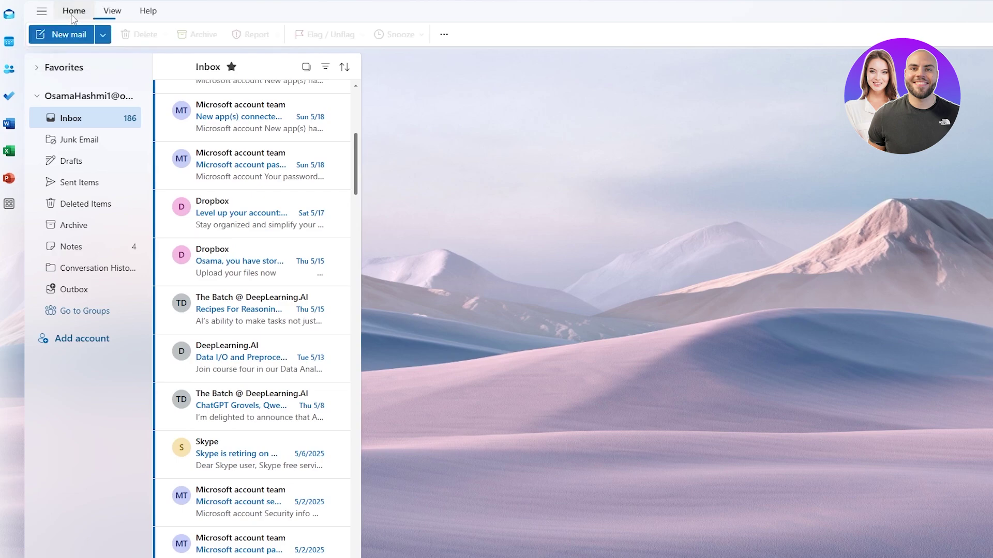
click(69, 34)
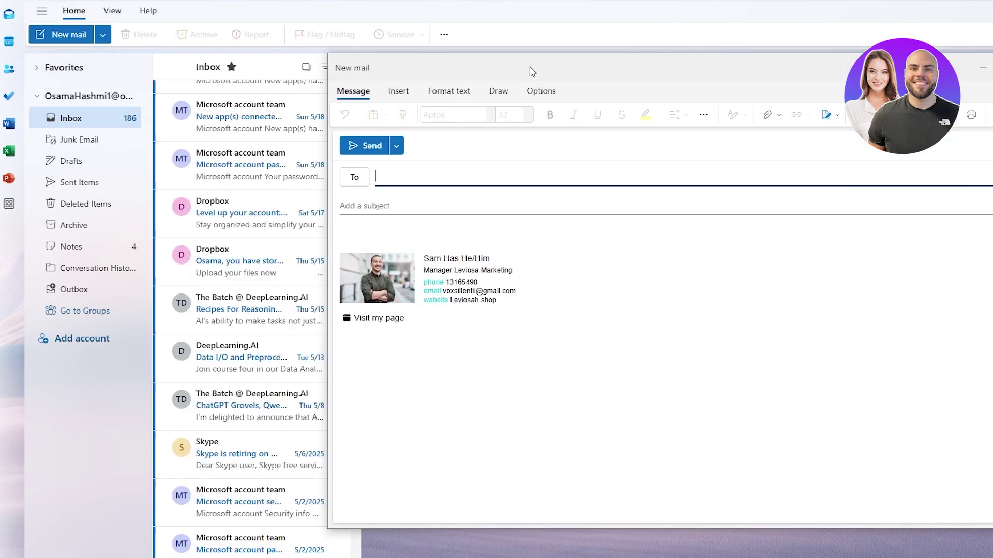
drag(531, 70, 614, 73)
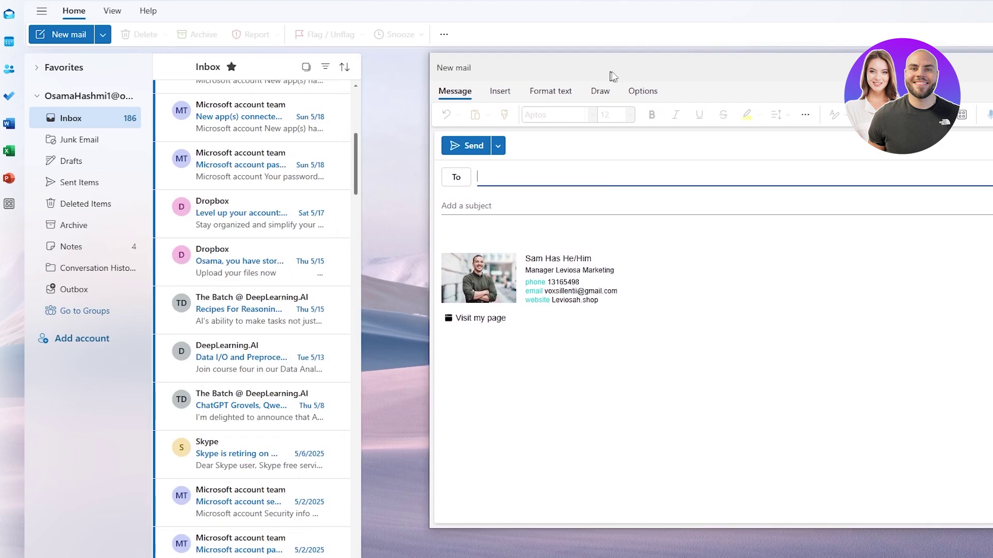
- Open the "Microsoft account password change" message, bring the draft window back to the front, reposition it and close it
click(217, 171)
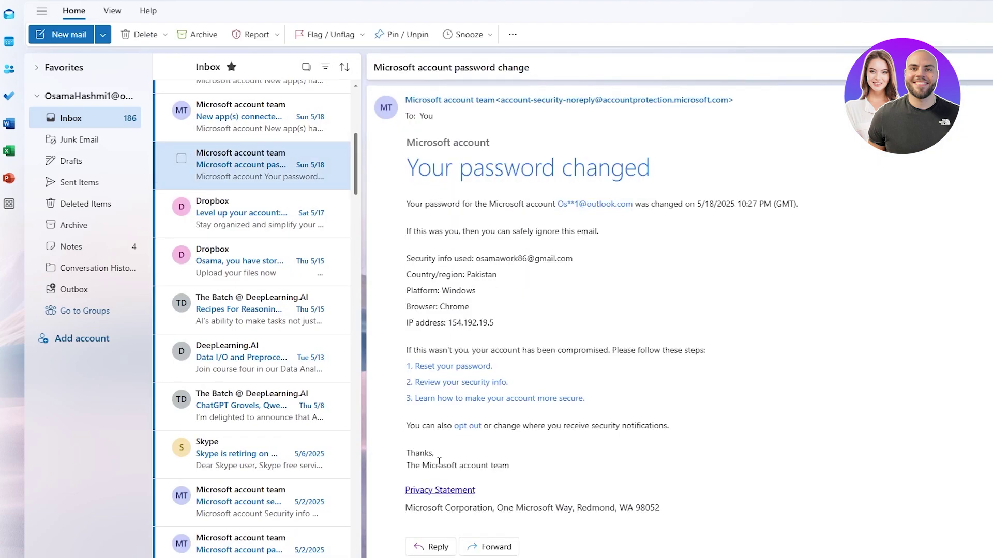
click(375, 543)
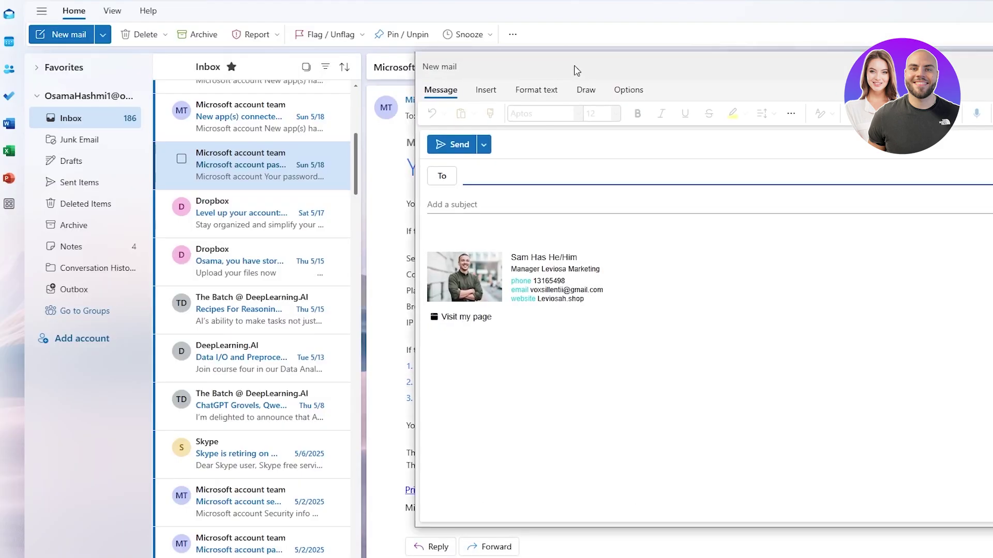
drag(577, 70, 371, 73)
drag(493, 75, 561, 100)
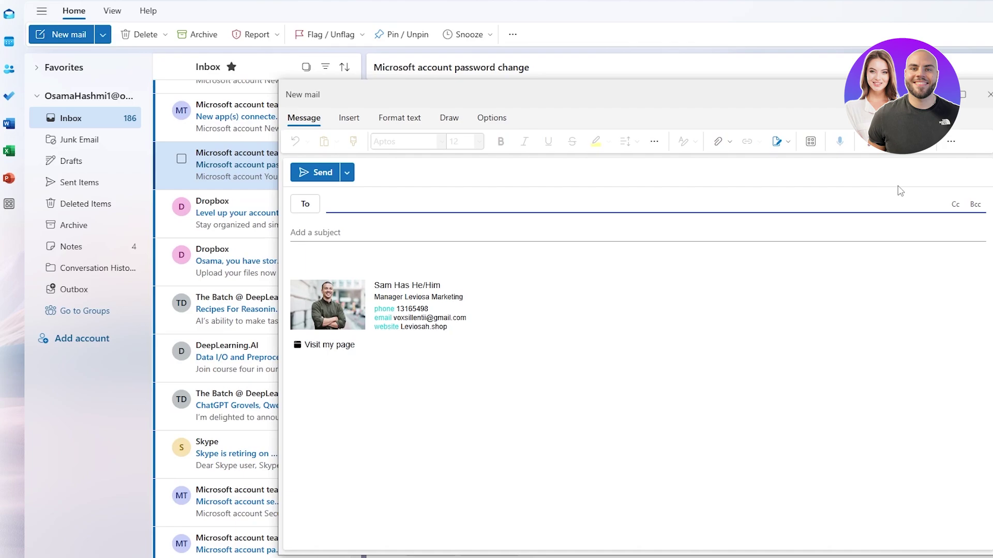
click(989, 94)
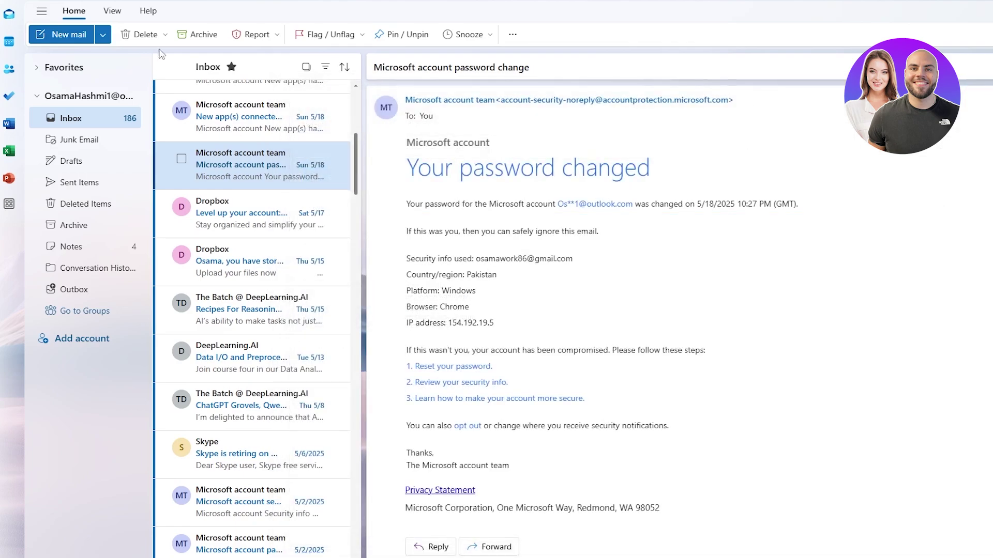
- Set the Compose and reply pop-out setting back to "Write inline", save it and close the settings
click(112, 11)
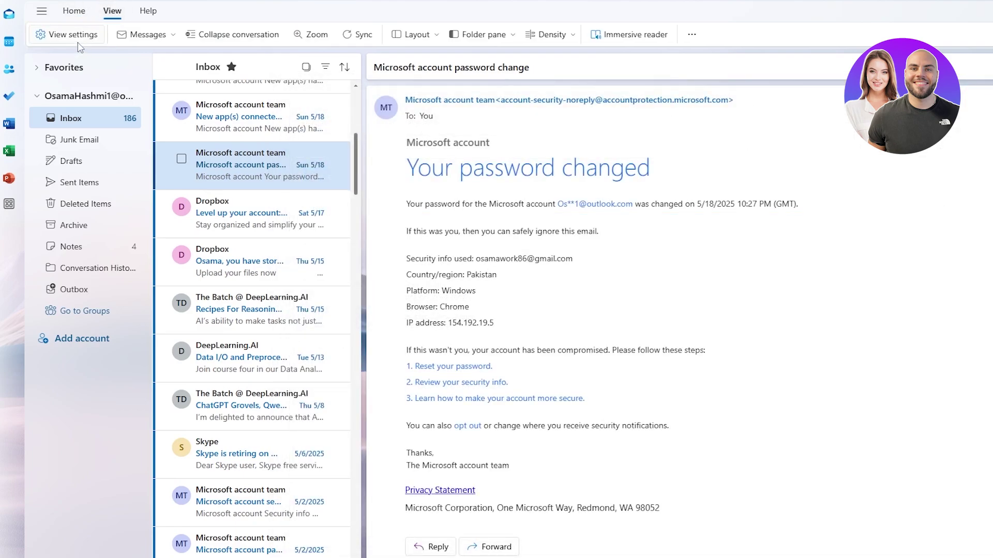
click(75, 36)
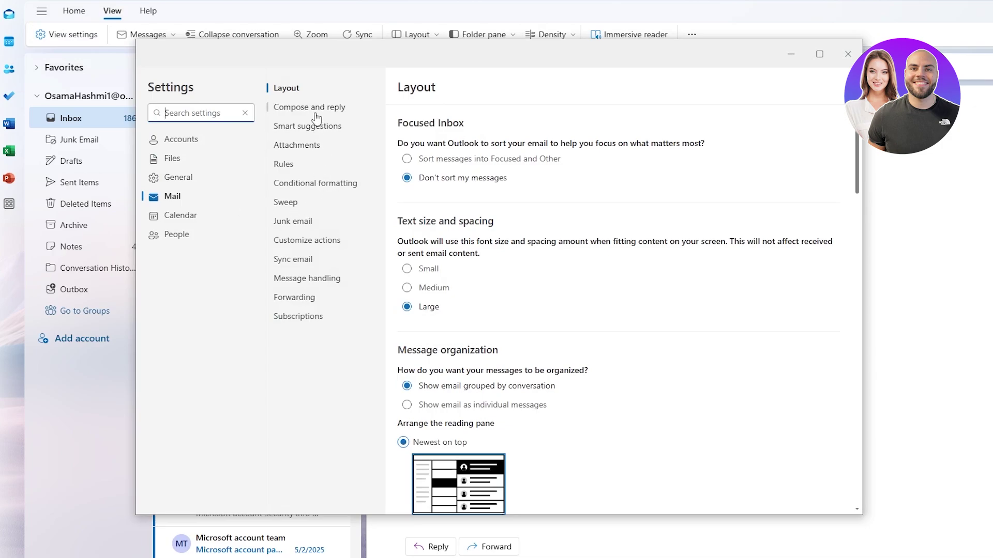
click(316, 114)
scroll(450, 362, down, 4)
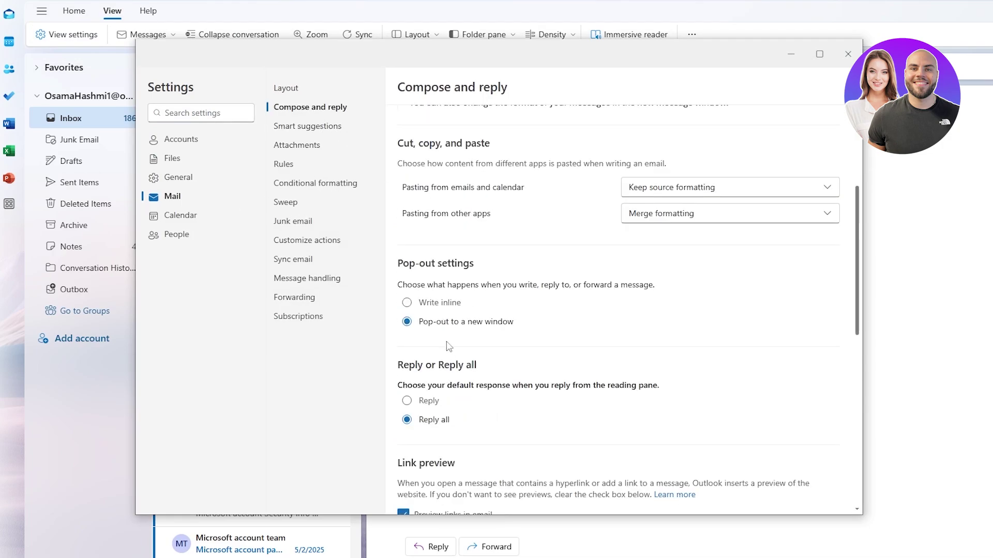
click(407, 303)
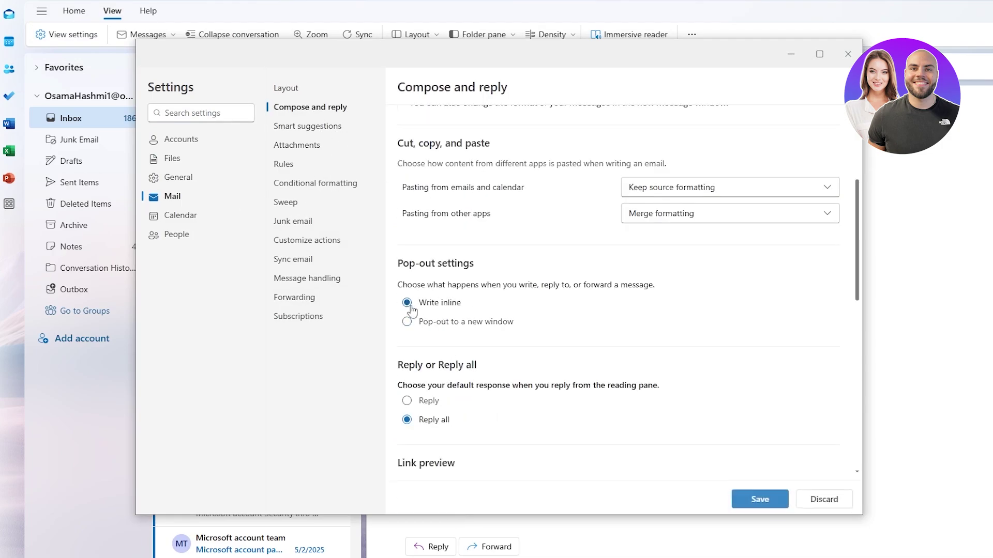
click(767, 497)
click(848, 54)
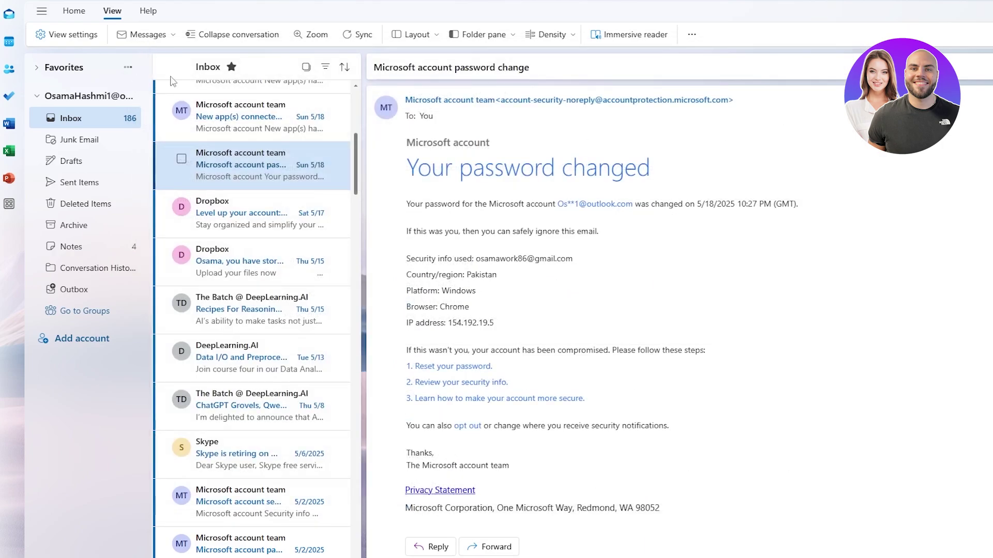
scroll(173, 81, up, 3)
click(74, 10)
click(61, 35)
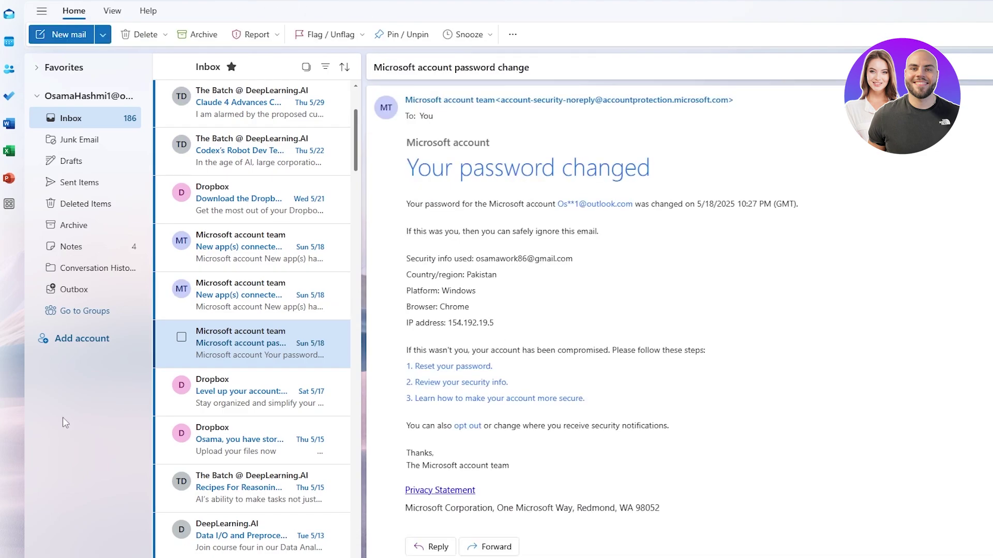
- Set the reading pane layout to "Show on the bottom"
click(111, 10)
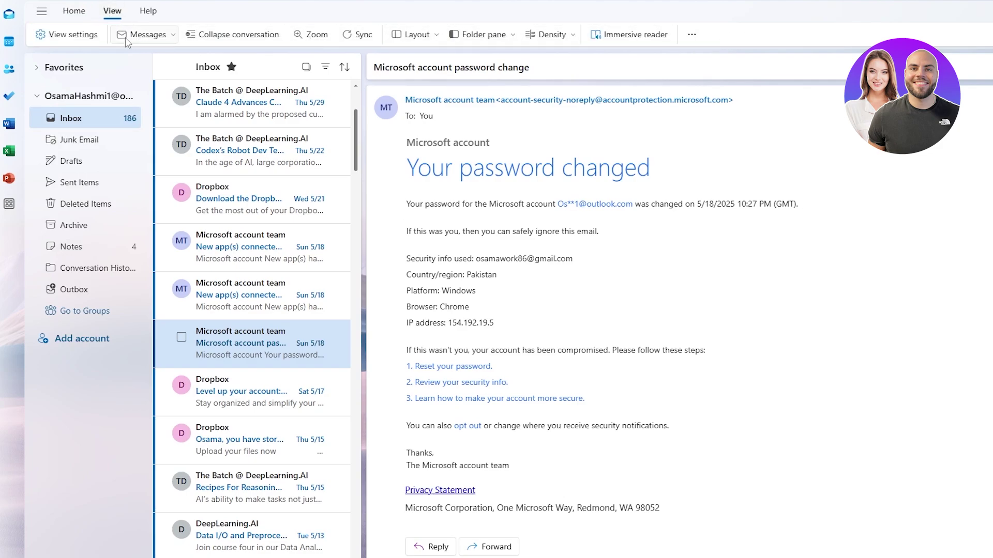
click(413, 35)
mouse_move(435, 111)
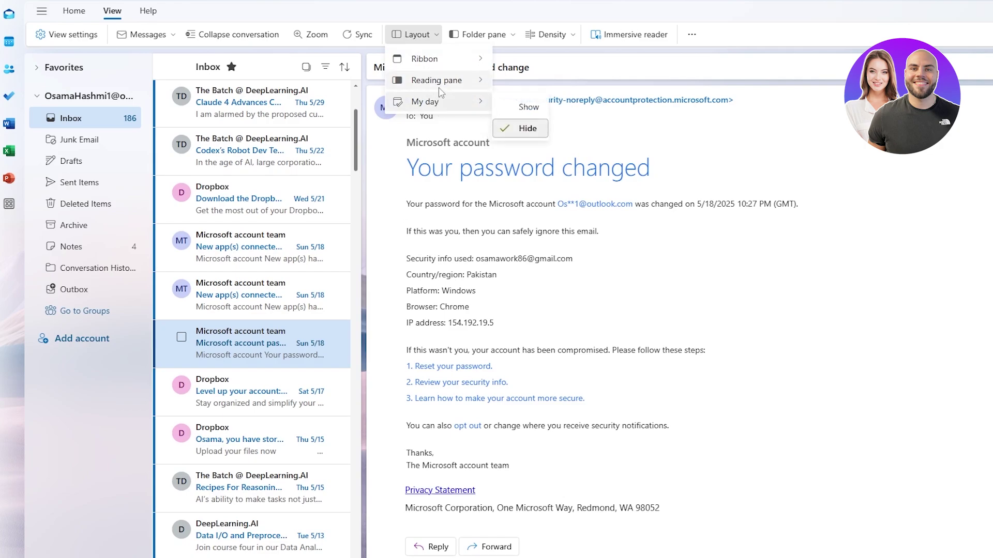
mouse_move(440, 86)
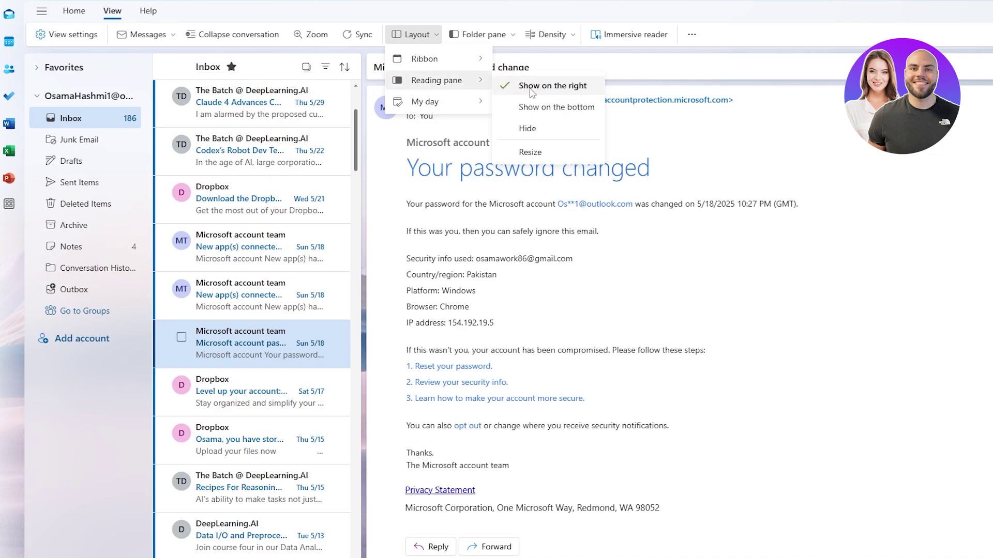
click(528, 109)
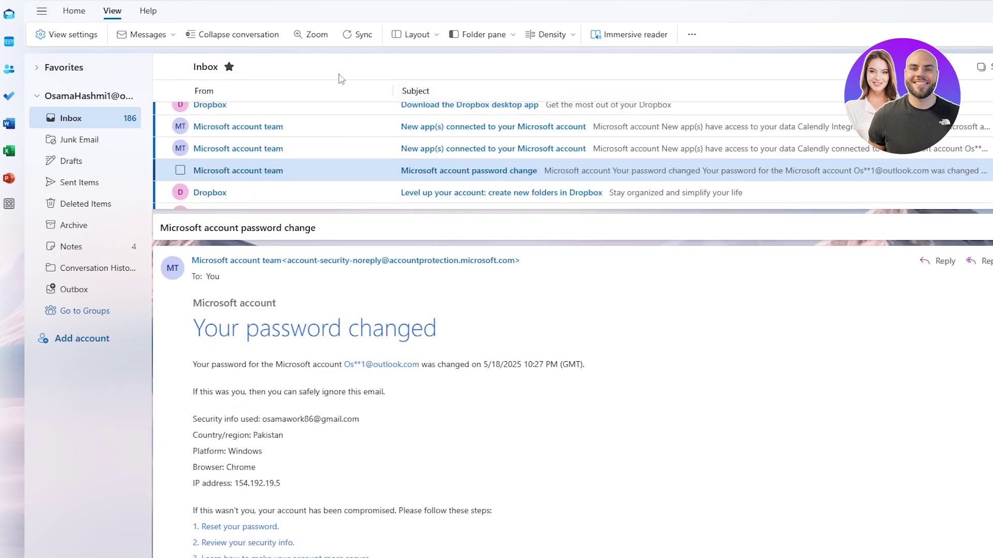
- Set the reading pane layout back to "Show on the right"
click(414, 35)
mouse_move(461, 83)
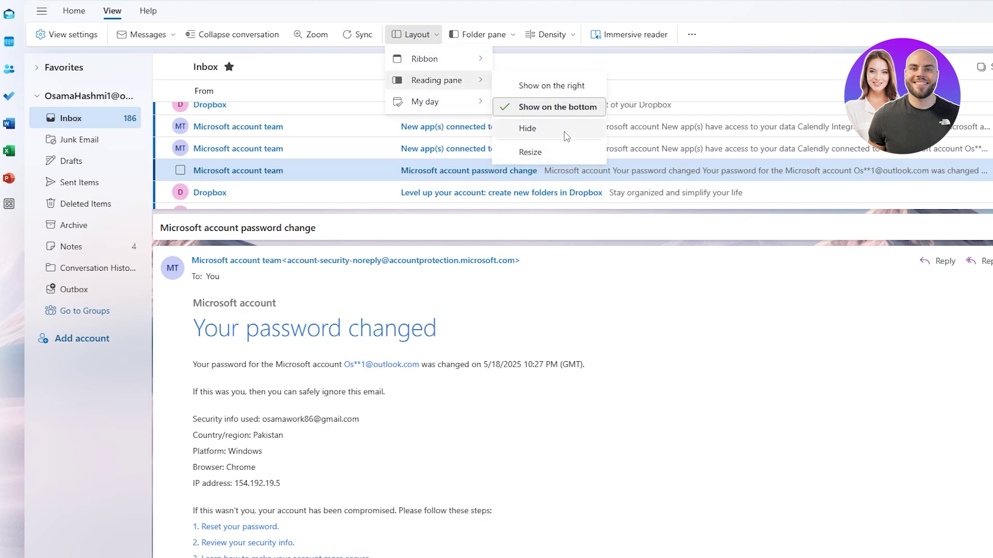
click(547, 85)
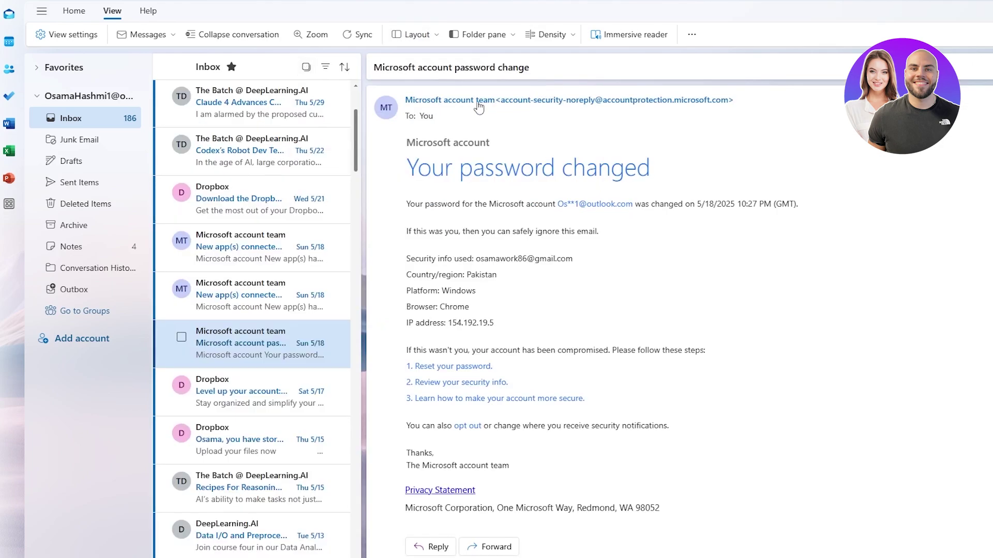
- Change the ribbon layout to "Classic ribbon" and check the available ribbon layout choices, leaving the classic one selected
click(413, 34)
mouse_move(437, 62)
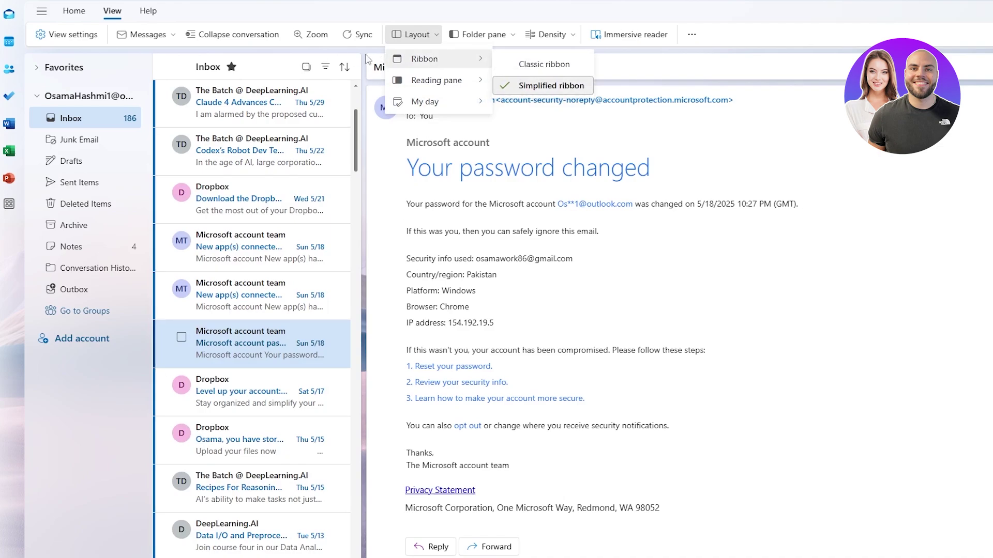
click(420, 32)
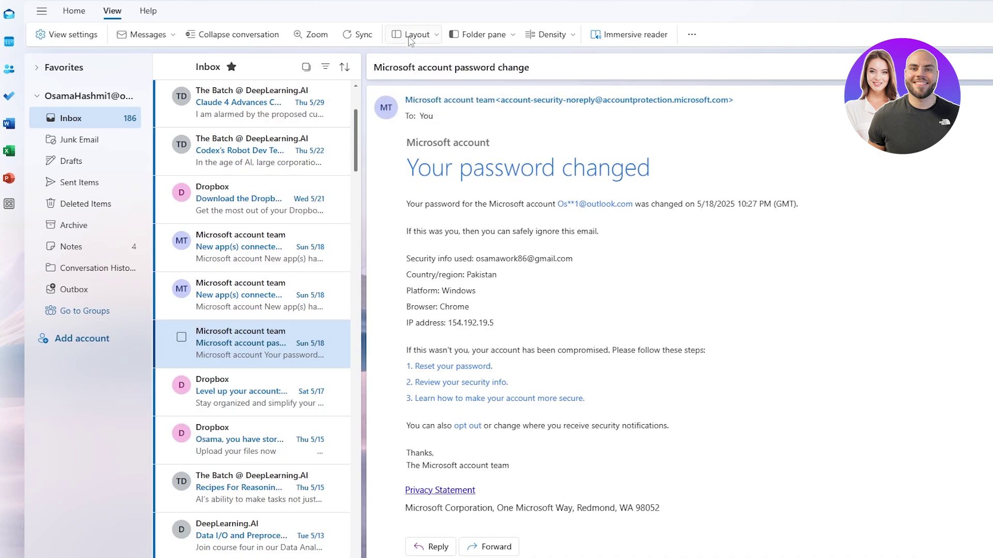
click(420, 32)
mouse_move(412, 67)
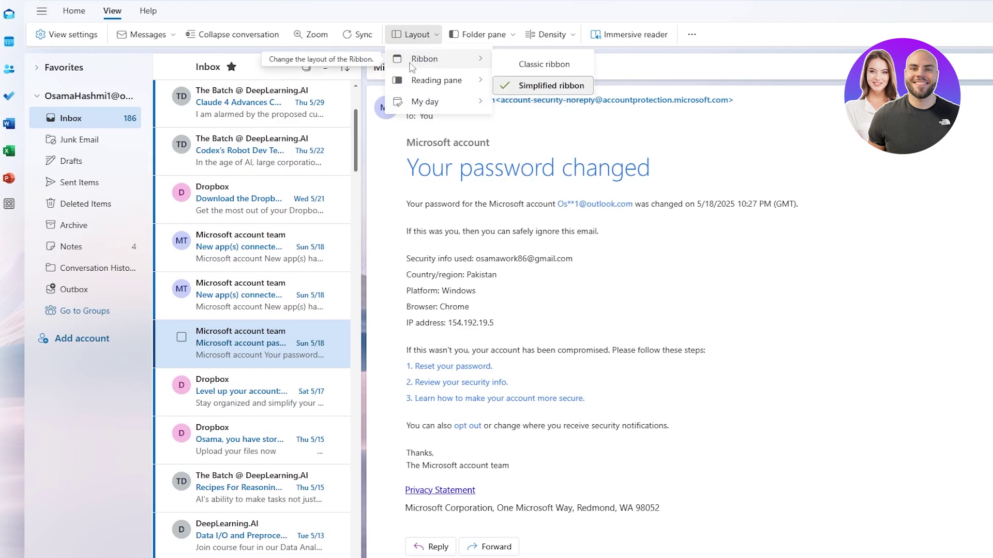
click(525, 64)
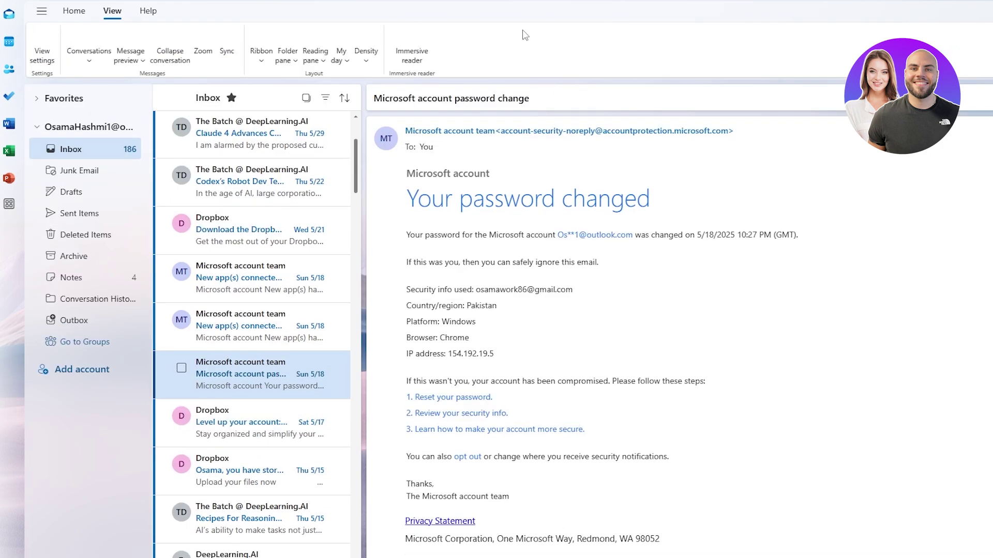
click(267, 59)
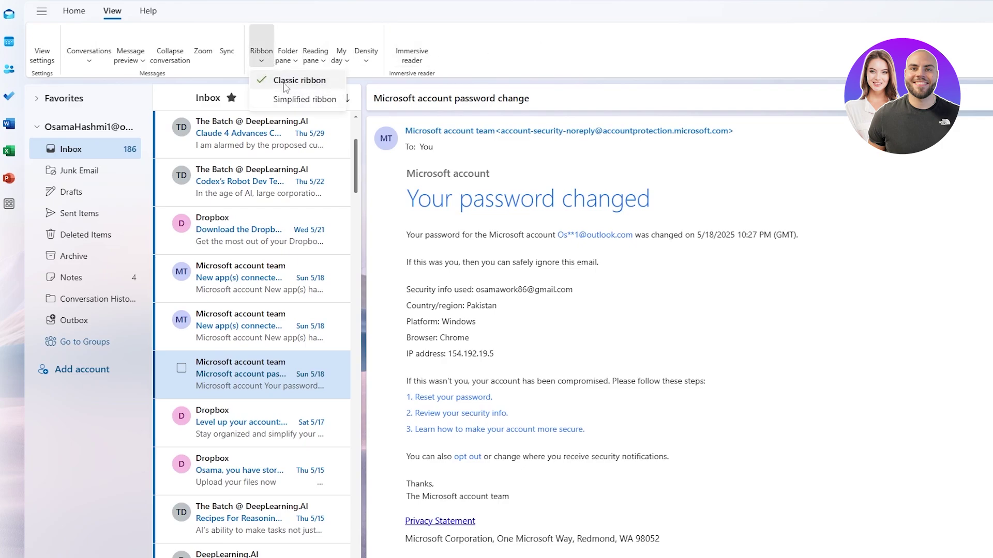
click(273, 72)
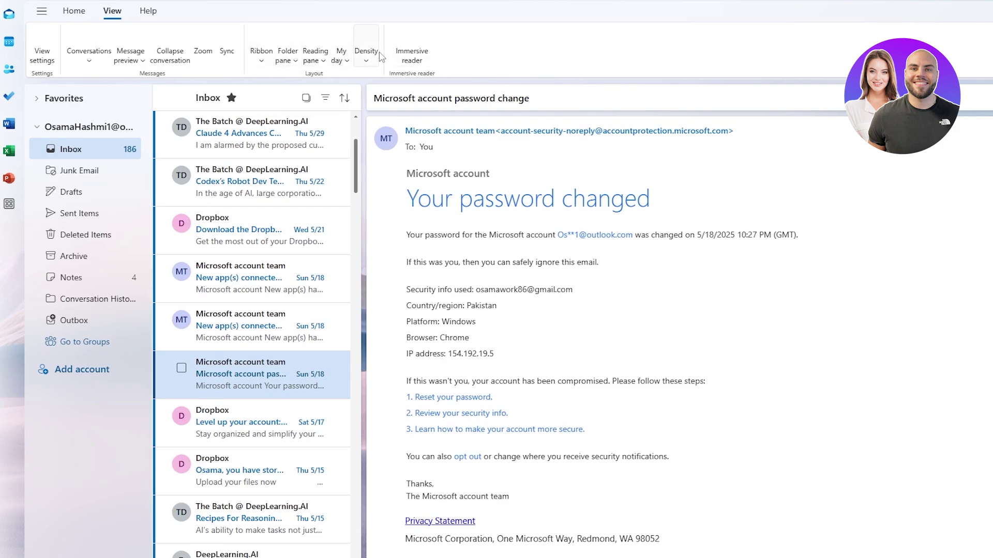
- Hide the folder list in the folder pane
click(296, 54)
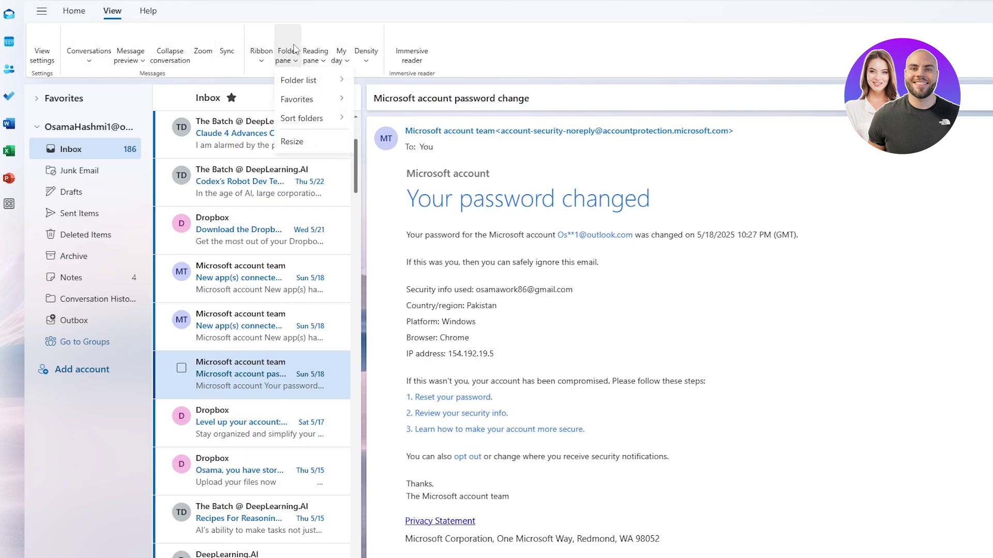
mouse_move(311, 81)
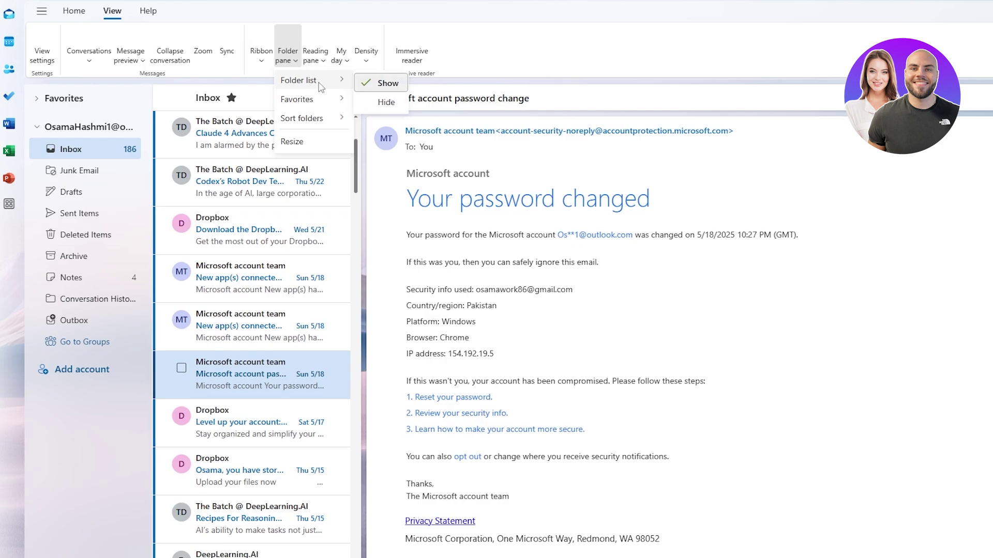
click(386, 102)
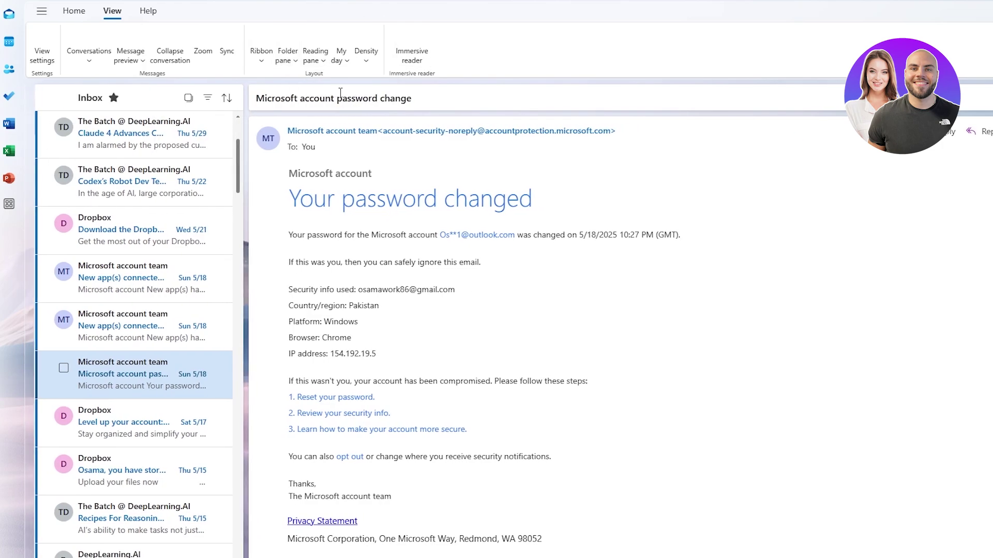
- Check the favorites display choices for the folder pane and select "Custom folder order" as the folder sorting
click(287, 55)
mouse_move(312, 102)
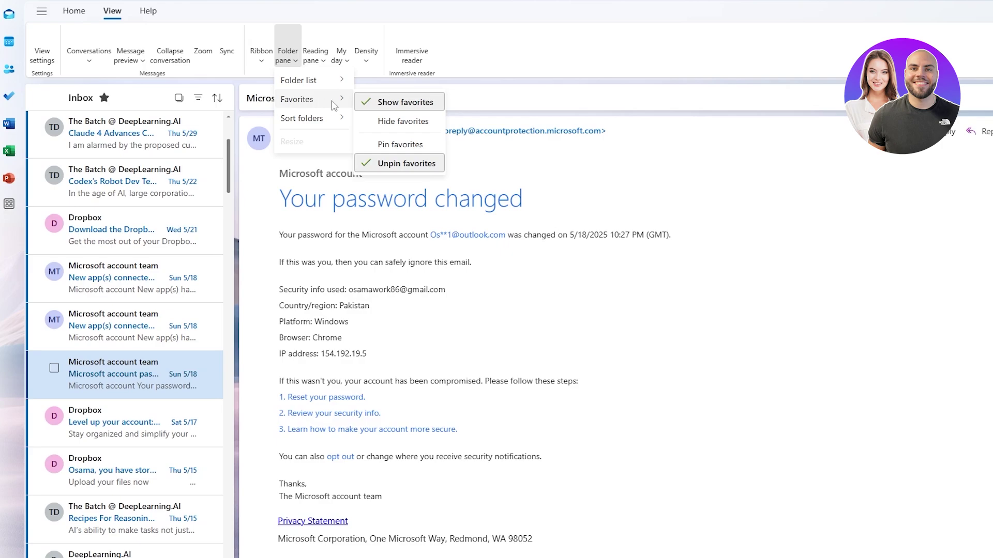
mouse_move(339, 118)
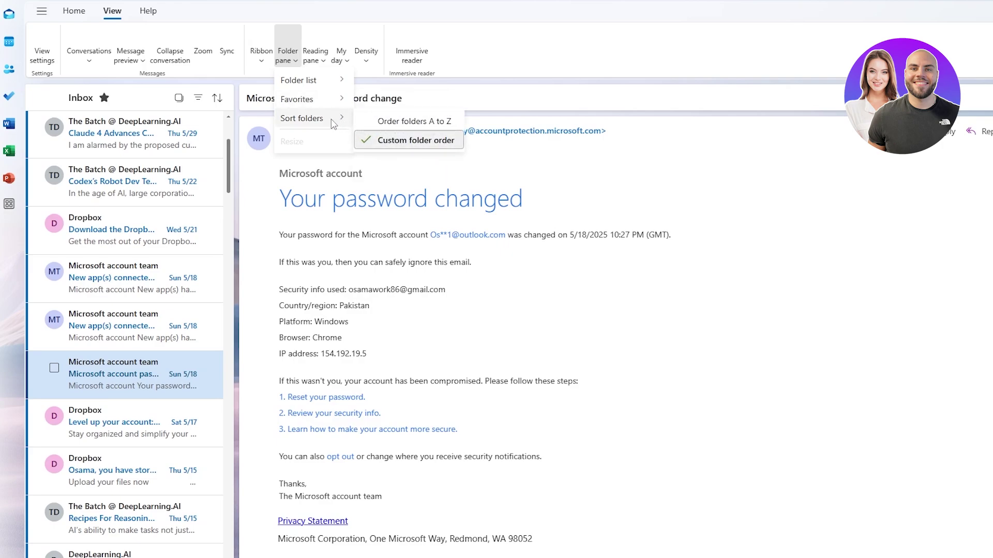
click(424, 137)
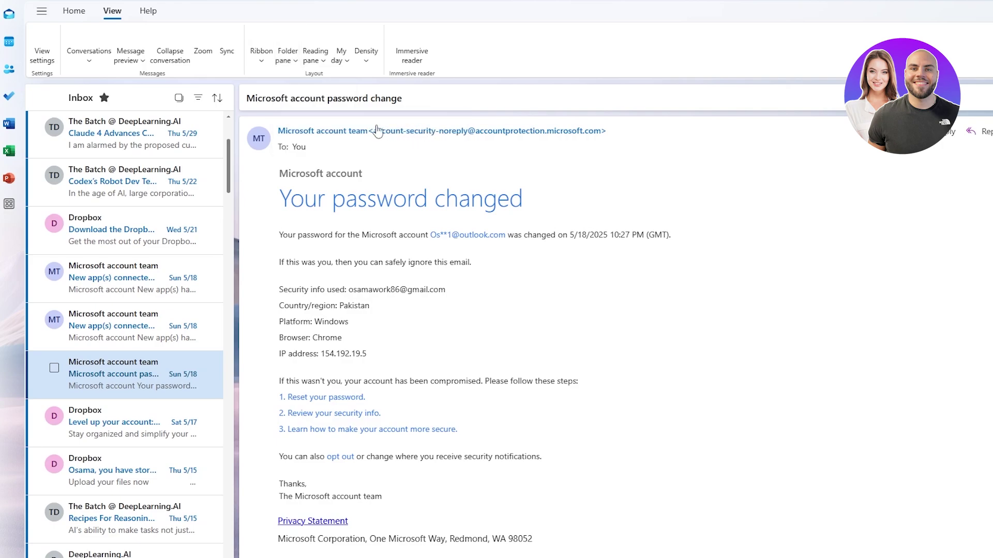
- Show the folder list in the folder pane again
click(298, 64)
mouse_move(320, 120)
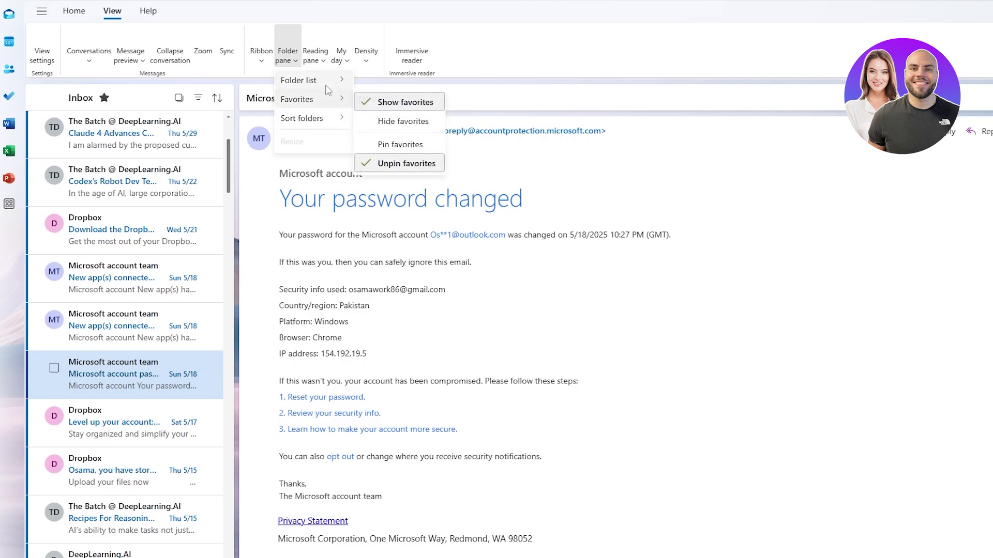
mouse_move(328, 85)
click(388, 85)
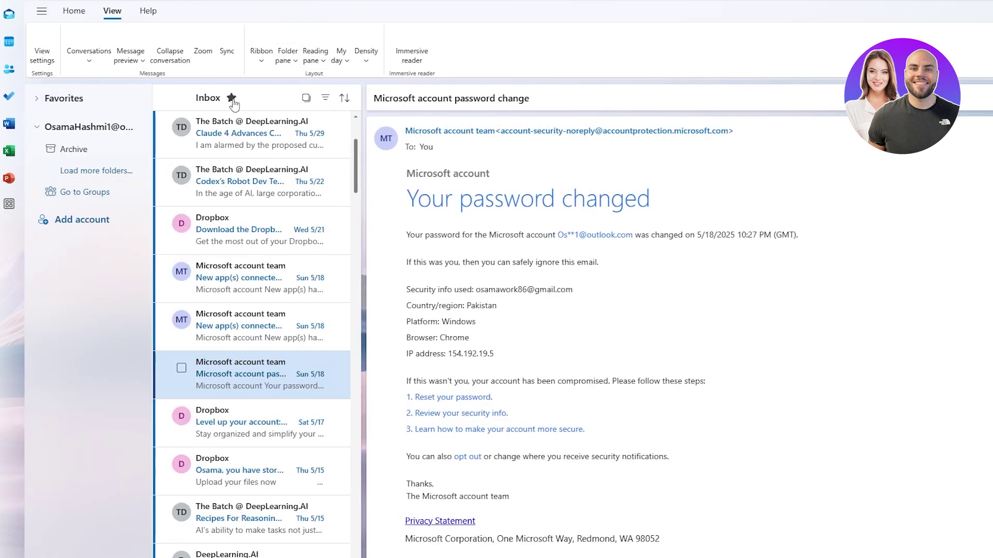
- Show the My Day pane beside the message, then hide it again
click(306, 61)
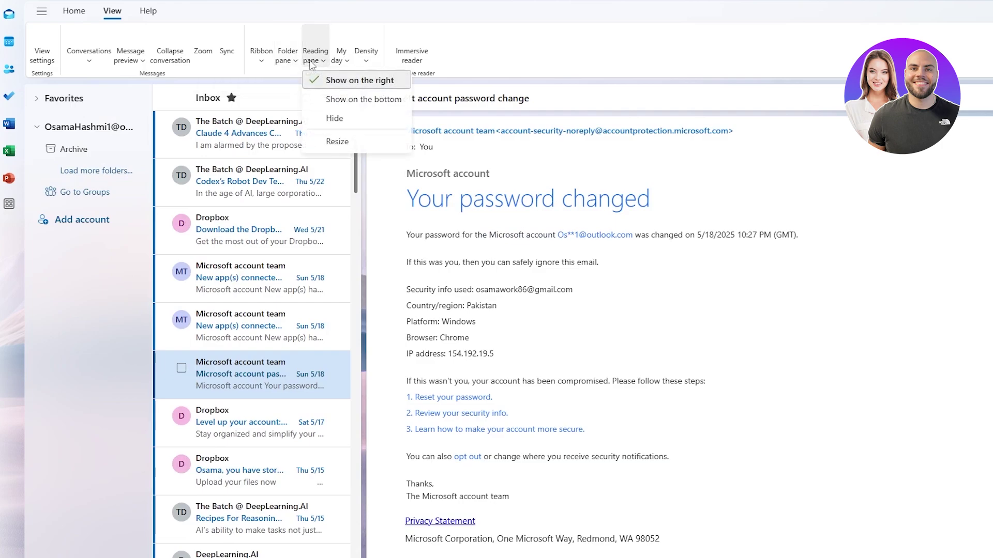
click(308, 61)
click(341, 56)
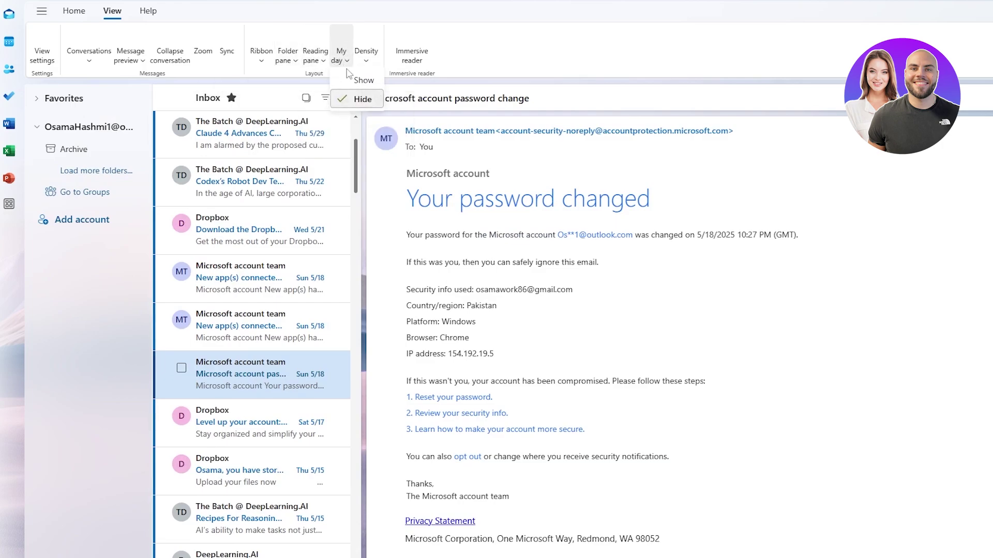
click(363, 81)
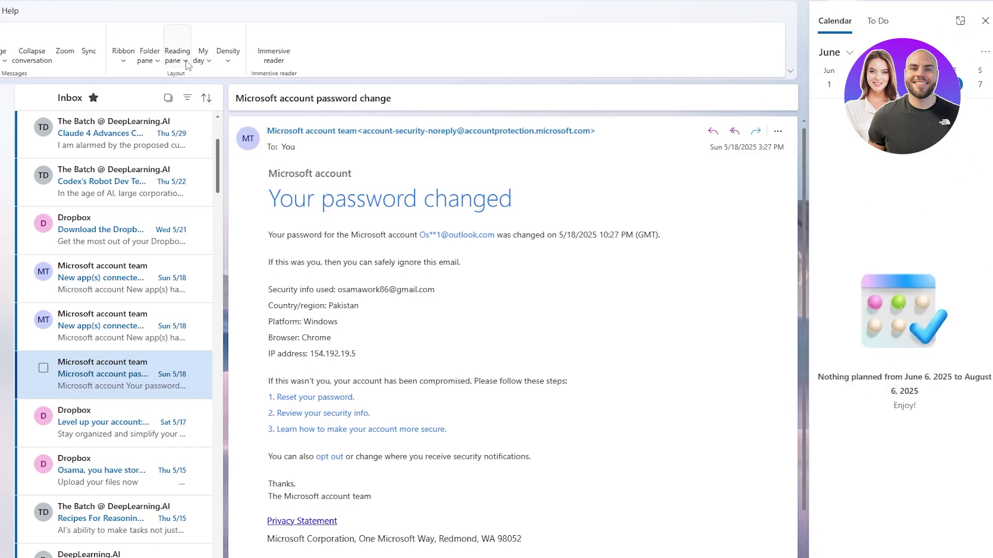
click(203, 56)
click(217, 100)
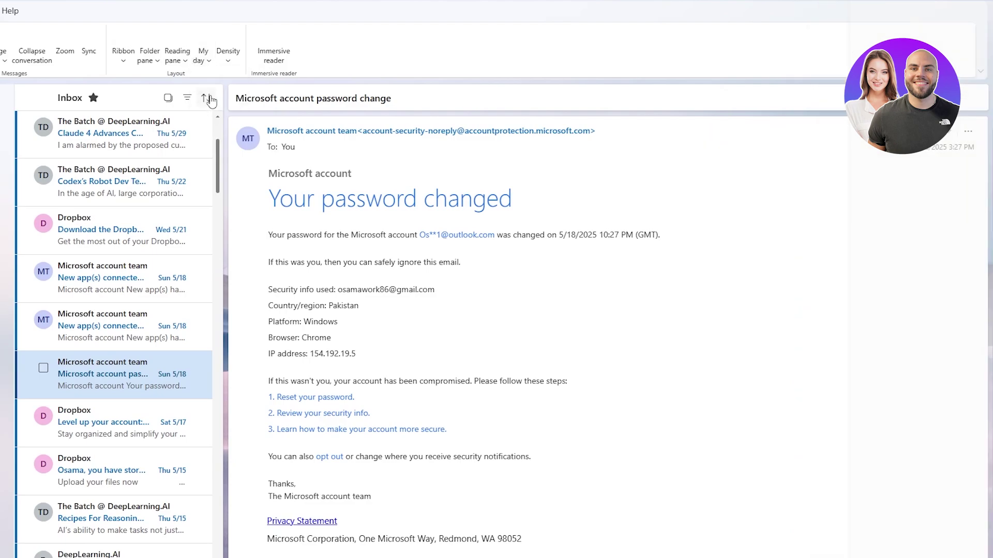
- Switch the mailbox density to Cozy, to Compact, and back to Roomy
click(228, 56)
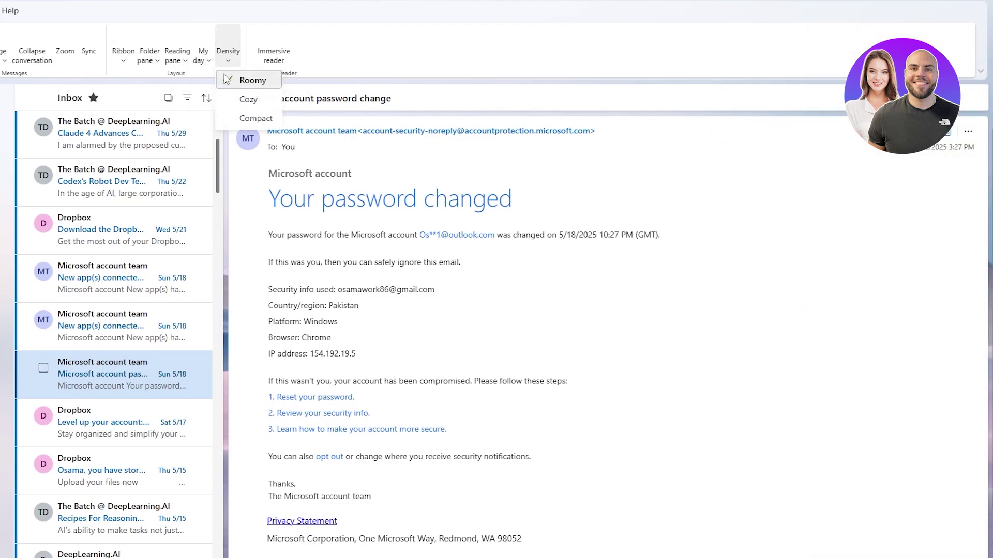
click(253, 102)
click(228, 56)
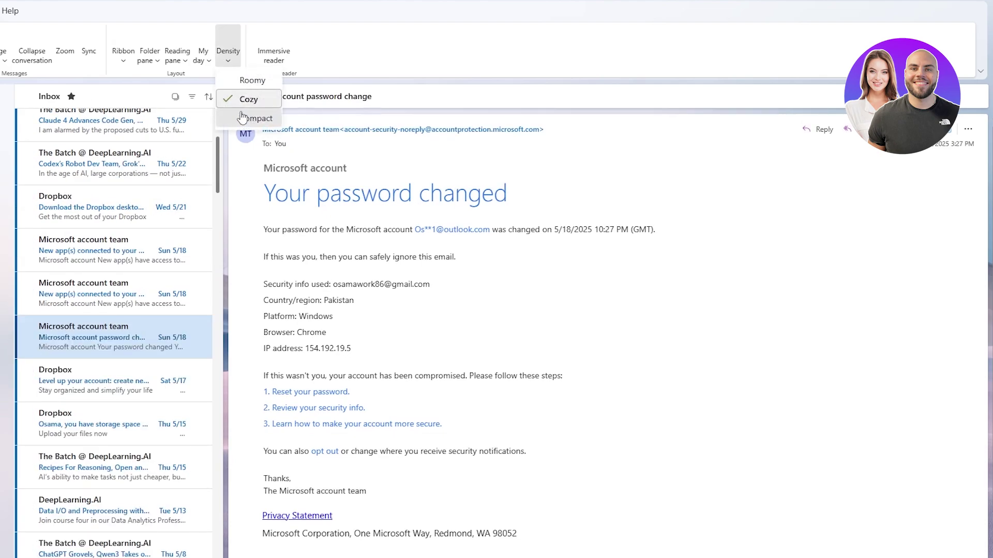
click(242, 118)
click(228, 55)
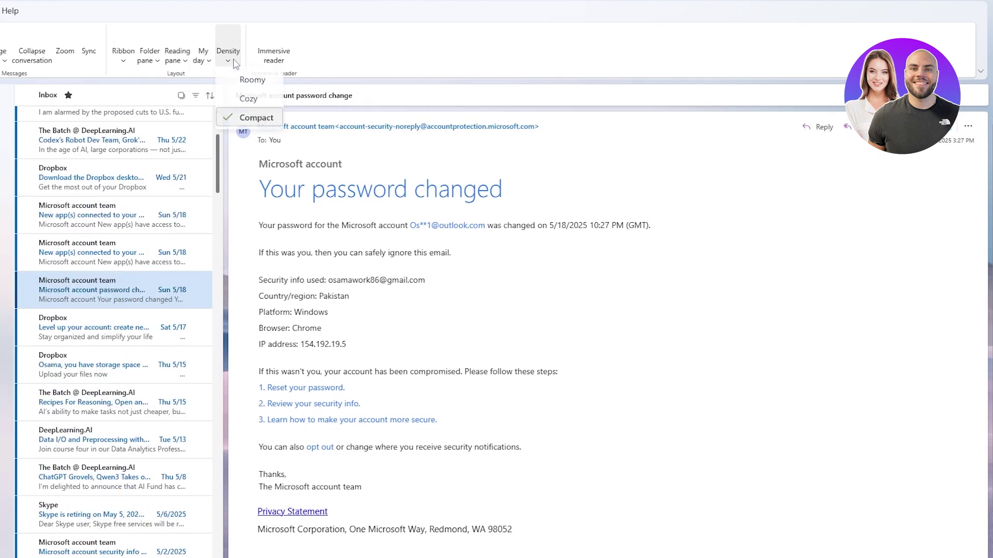
click(247, 82)
click(66, 57)
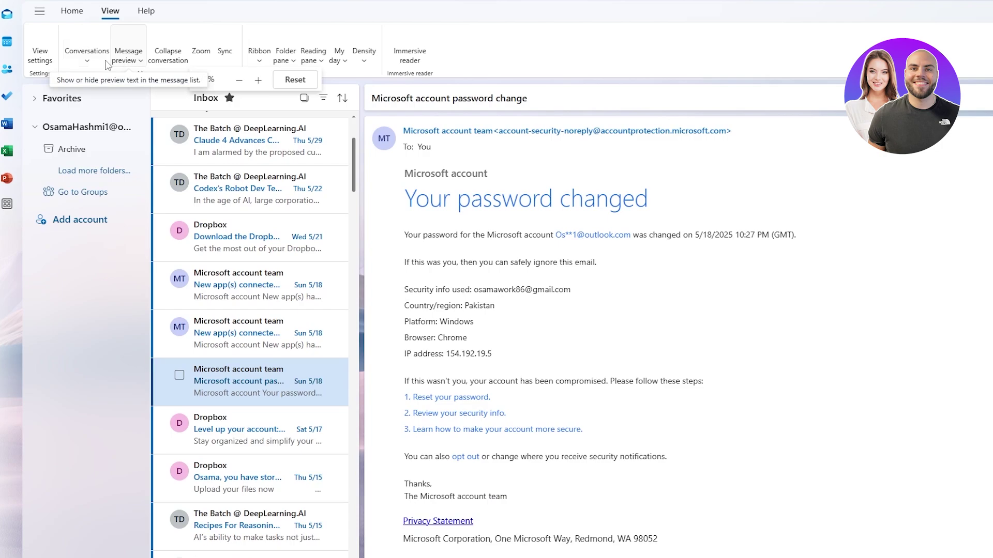
click(105, 63)
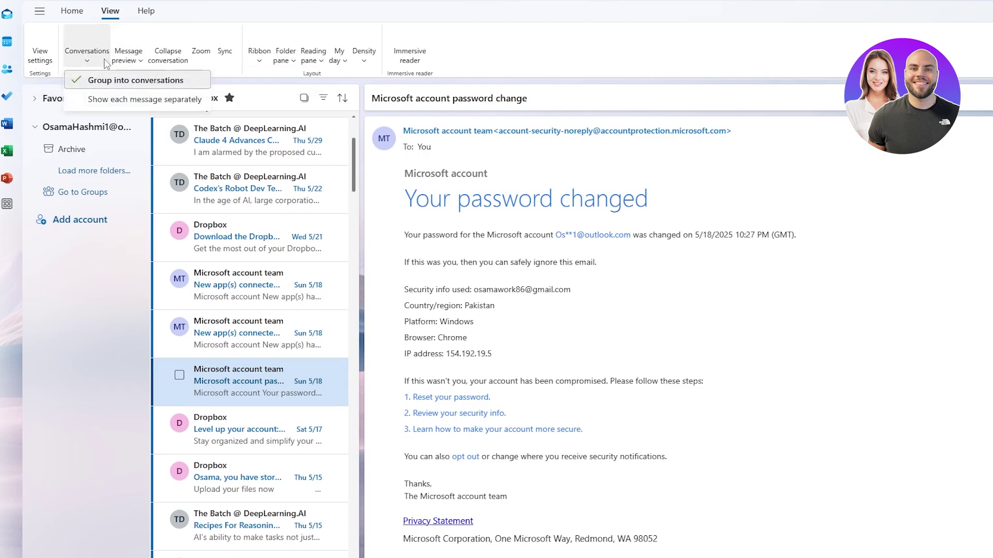
click(138, 58)
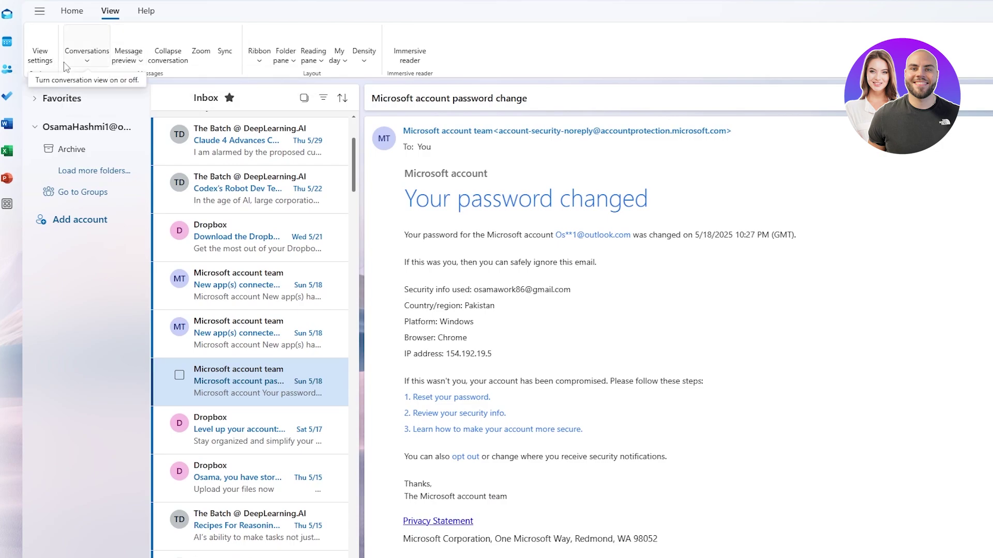
click(139, 57)
click(139, 57)
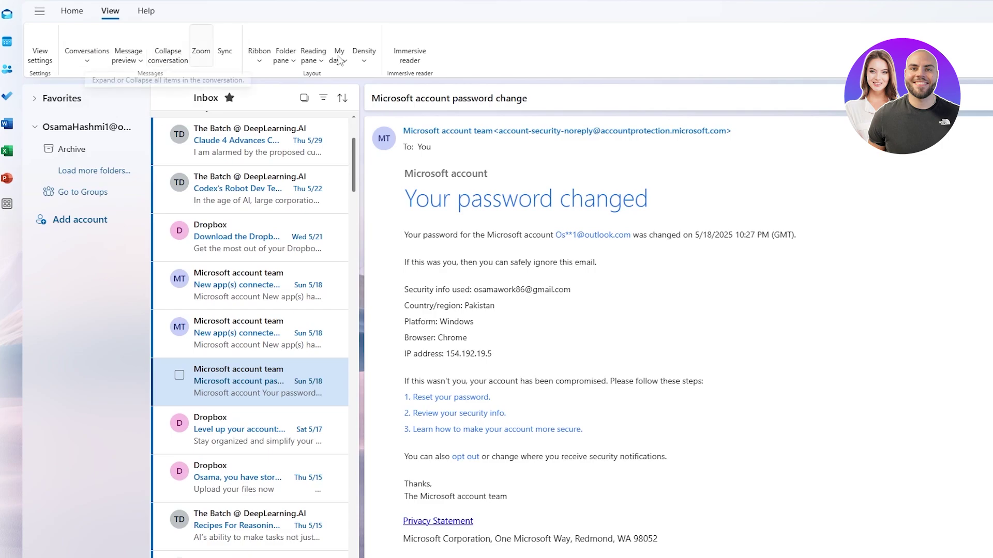
- View the "Microsoft account password change" message in Immersive Reader, then return to the inbox and look over the message
click(419, 68)
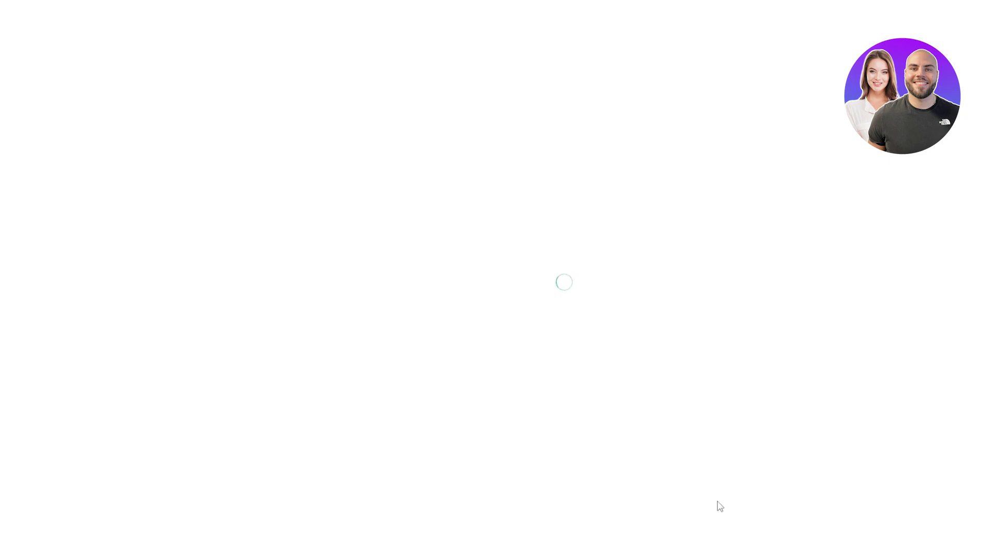
scroll(492, 425, down, 10)
scroll(461, 403, up, 10)
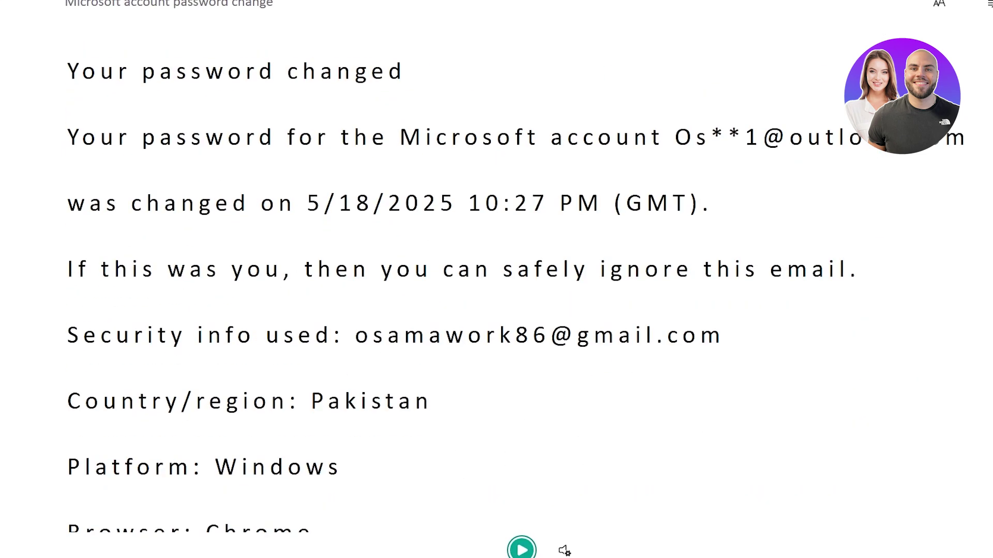
click(2, 3)
scroll(590, 330, down, 2)
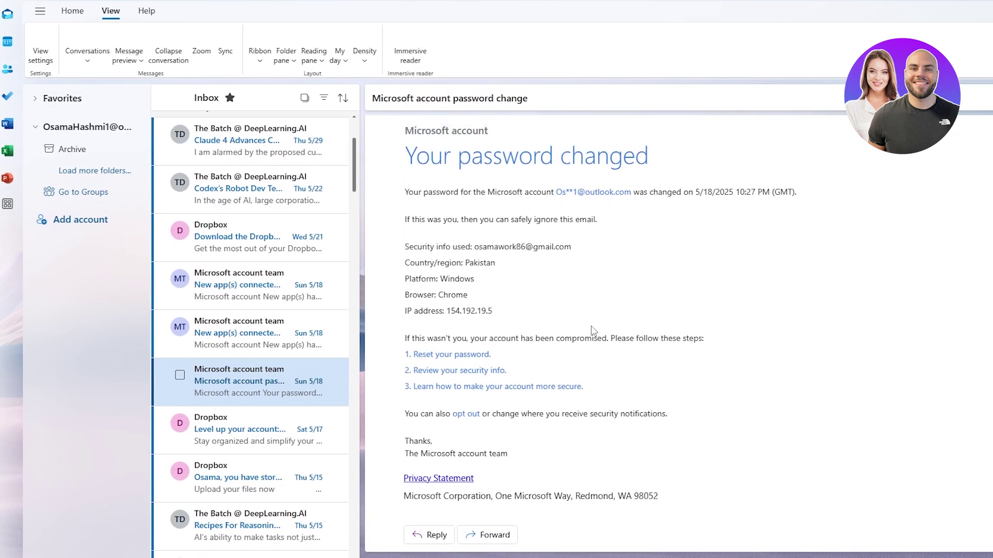
scroll(589, 327, up, 2)
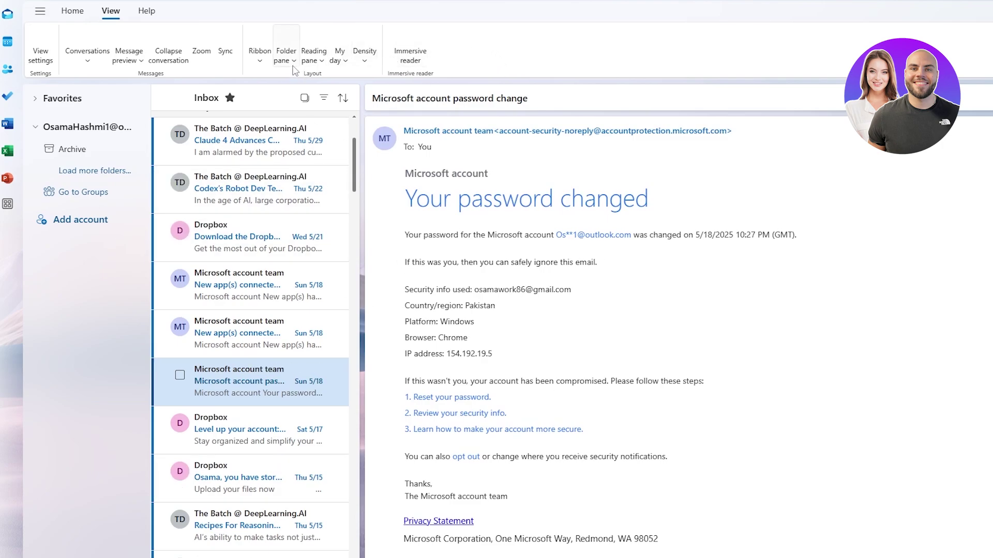
- Change the ribbon layout to the simplified ribbon and look through the inbox message list
click(265, 54)
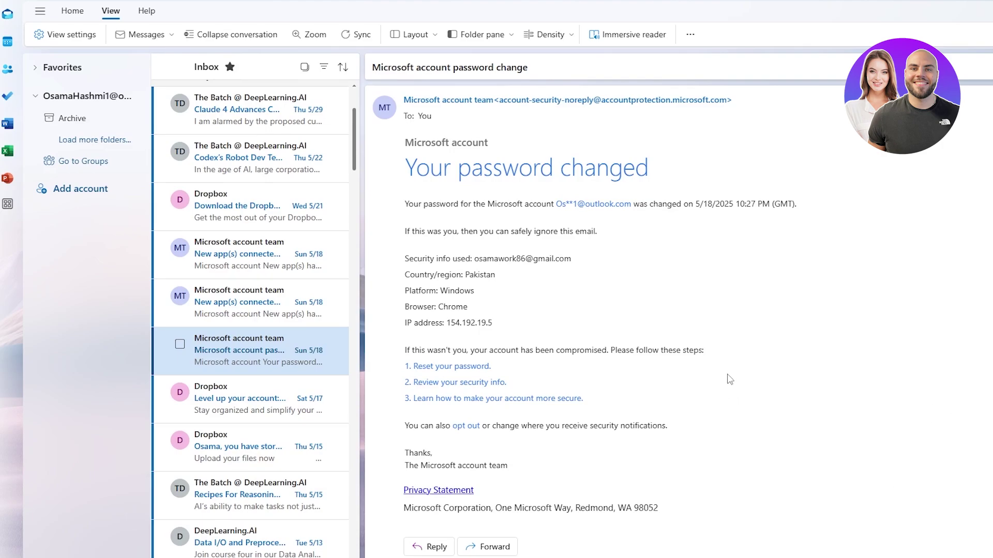
scroll(221, 335, down, 3)
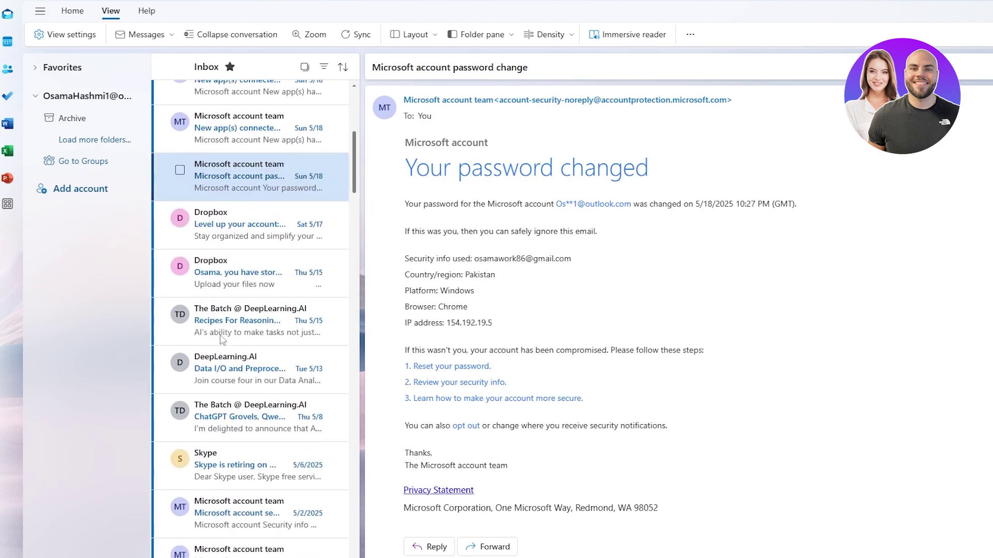
scroll(210, 367, up, 5)
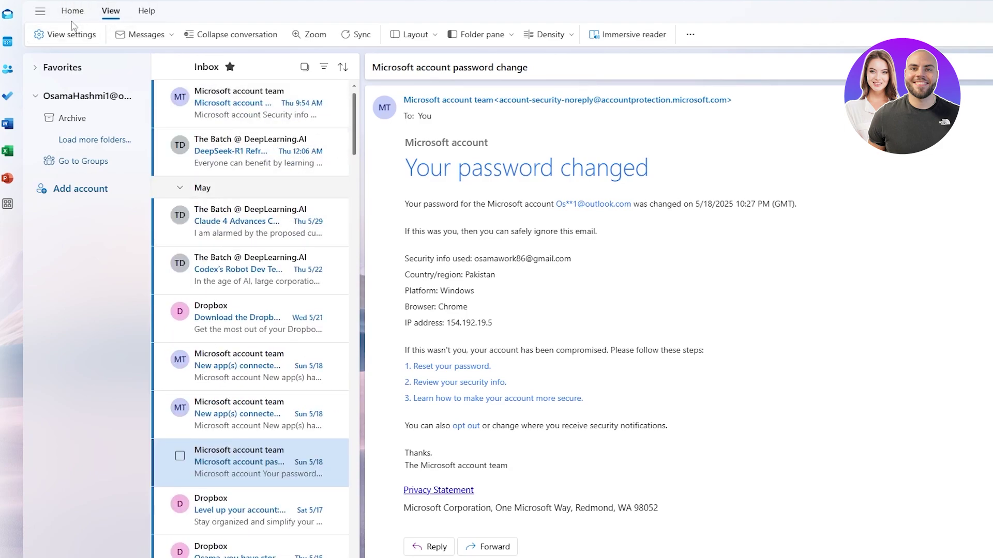
- Set the Focused Inbox setting to "Sort messages into Focused and Other", save it, and review the Focused message list
click(74, 37)
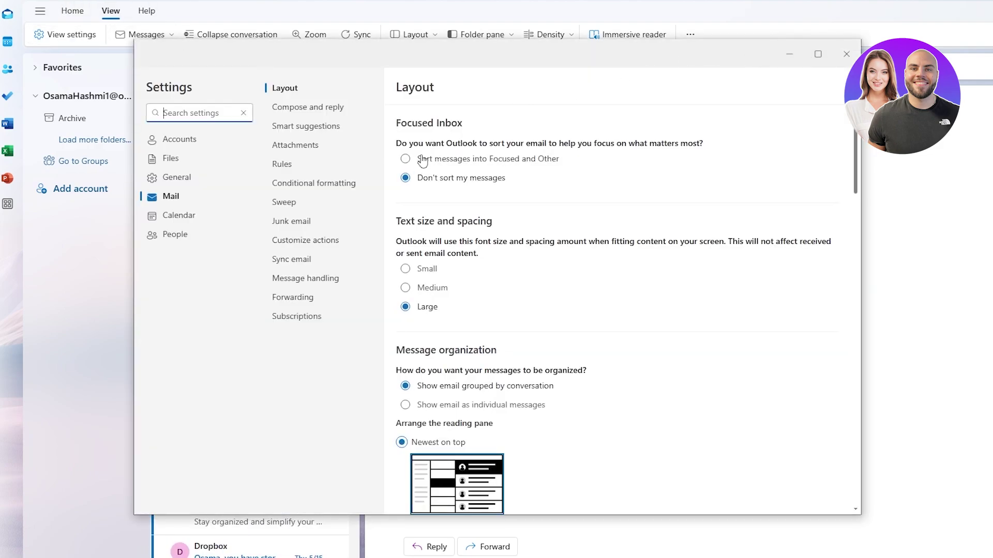
click(755, 496)
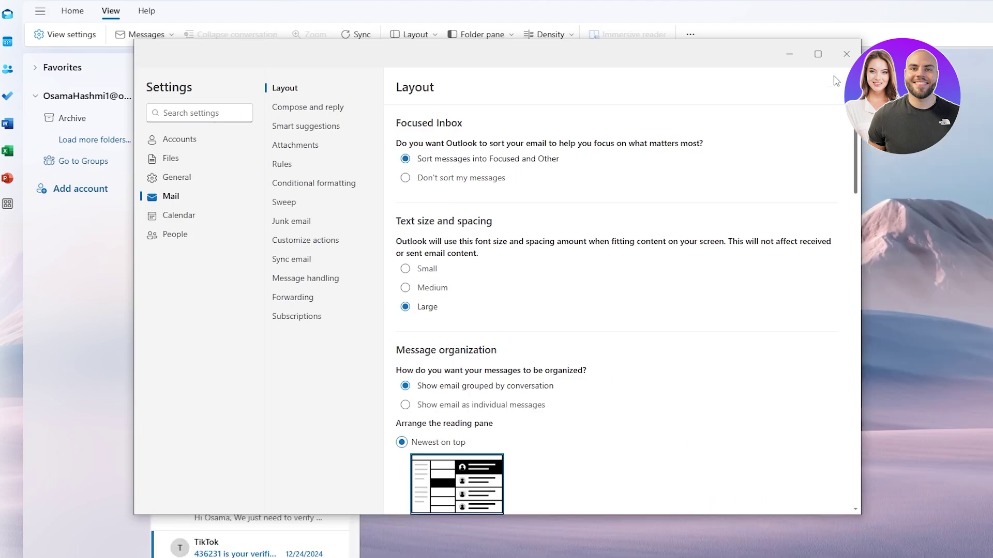
click(847, 55)
scroll(256, 404, down, 5)
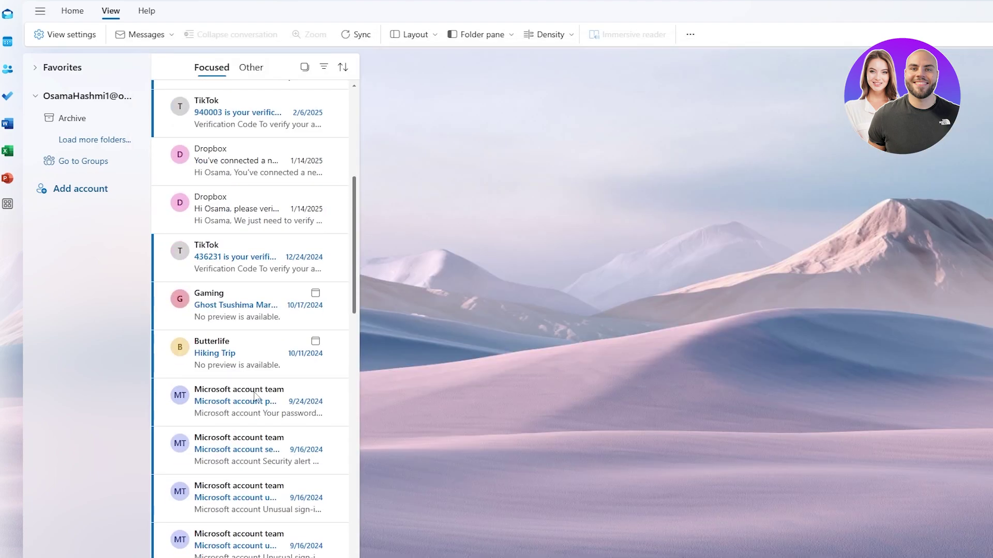
scroll(257, 402, up, 5)
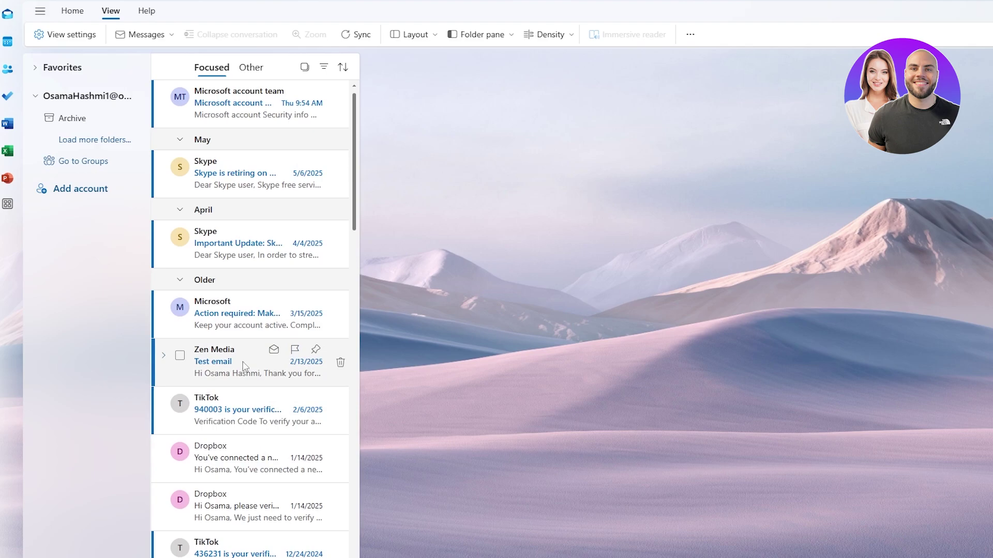
- Pin the "Test email" message from Zen Media to the top of the Focused list, then unpin it
click(316, 350)
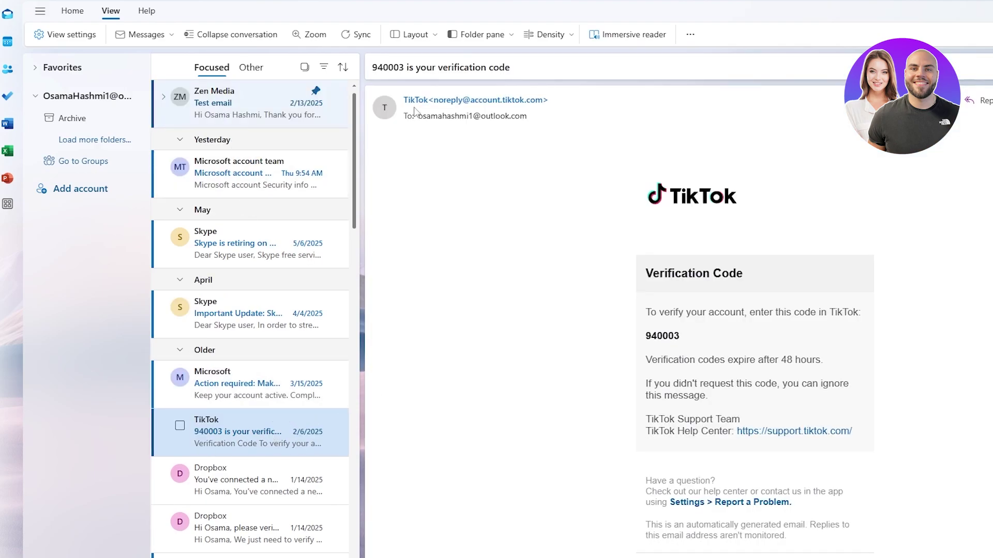
scroll(768, 274, down, 3)
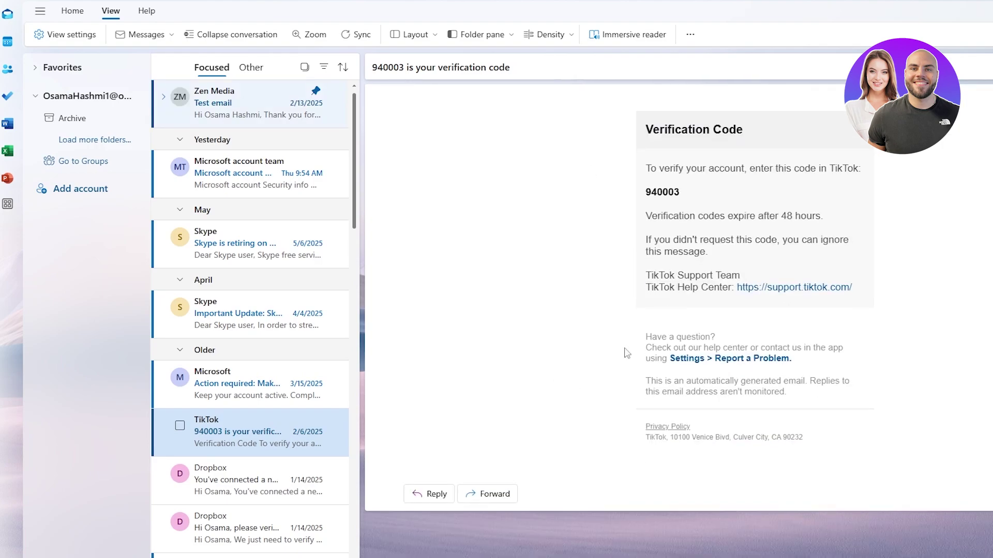
scroll(768, 274, up, 3)
click(316, 90)
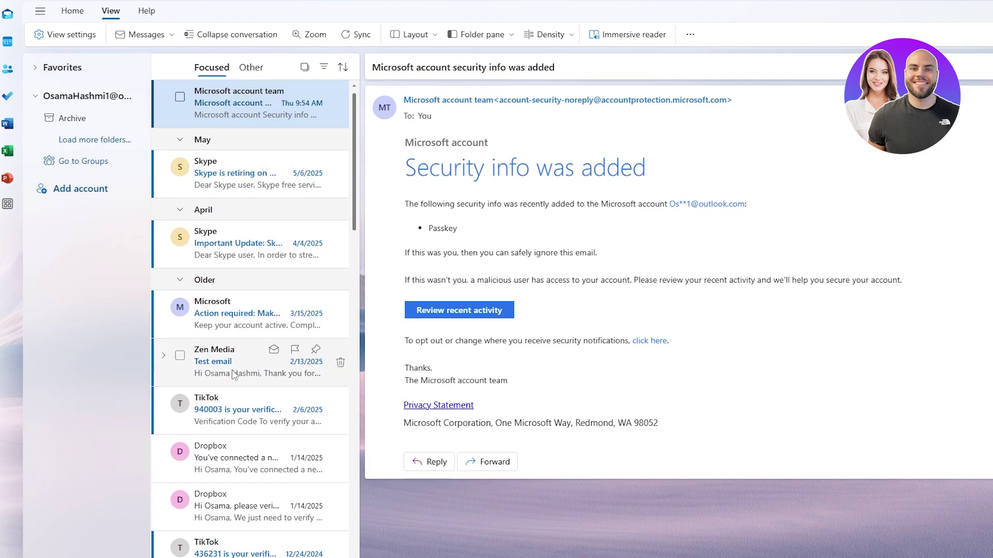
- Assign the Blue category to the "Action required" message from Microsoft in the Focused list
right_click(232, 309)
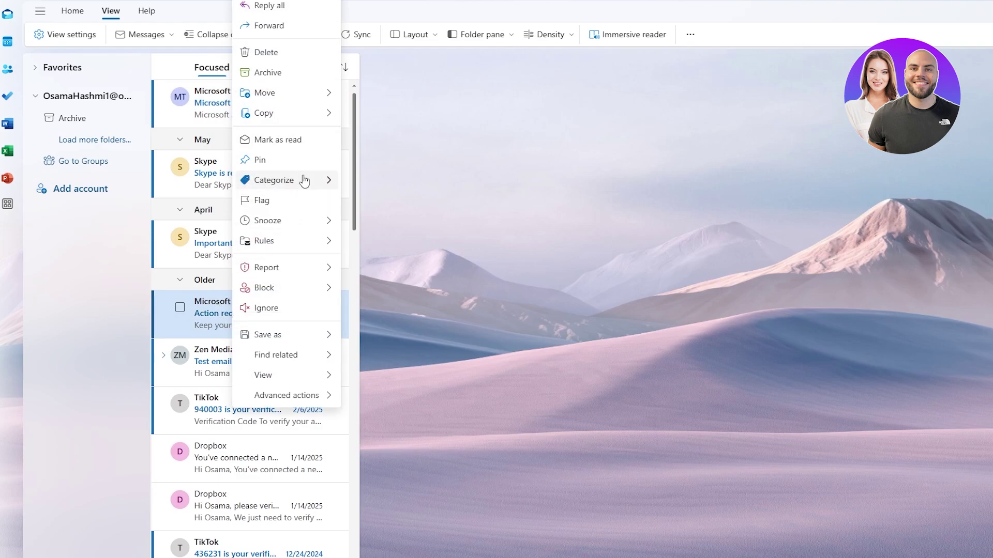
mouse_move(286, 187)
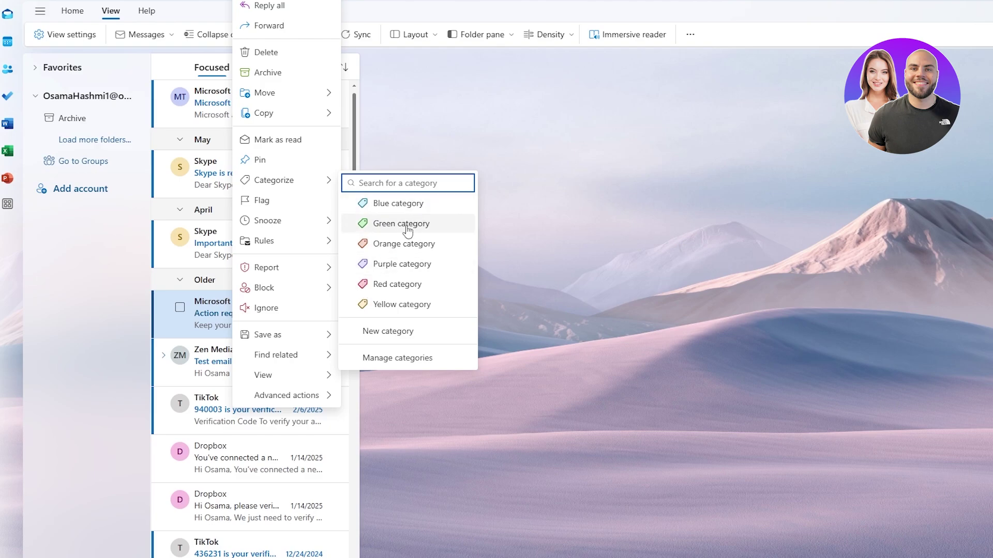
click(408, 210)
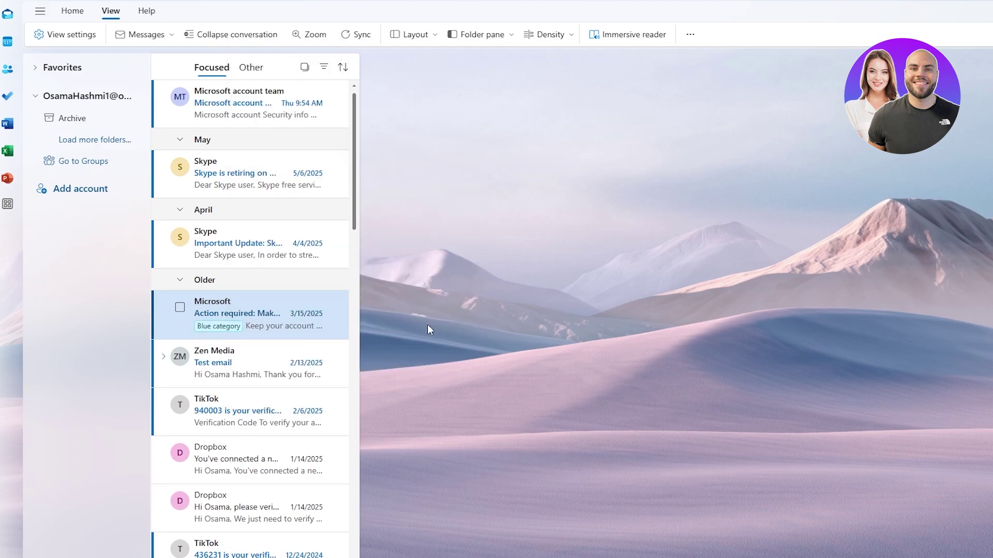
scroll(212, 339, down, 3)
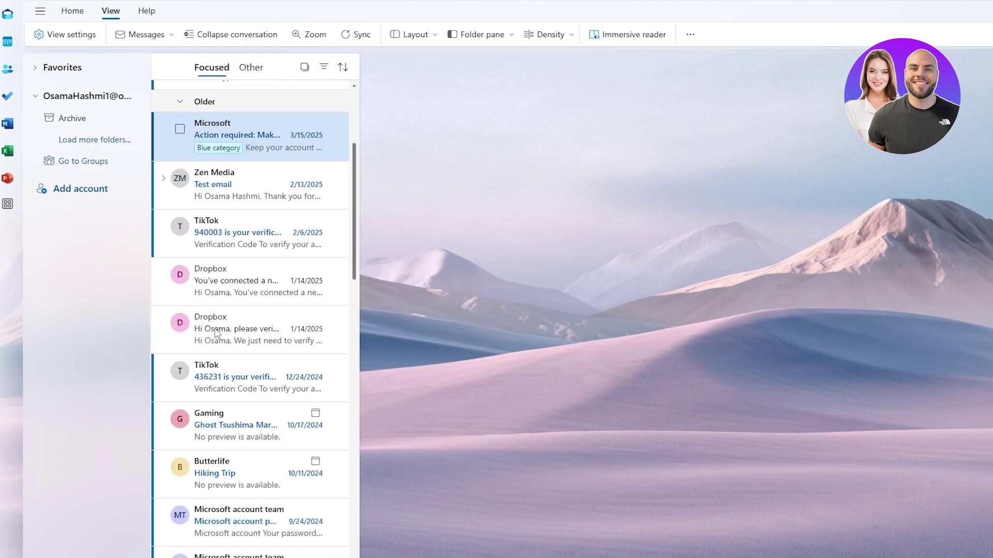
scroll(217, 361, up, 3)
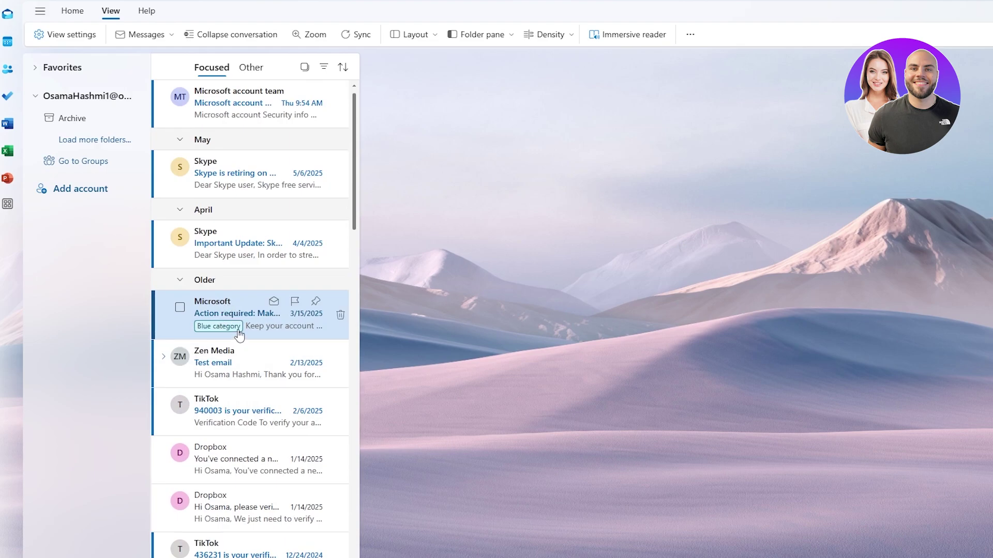
- Assign the Orange category to the TikTok verification message dated 12/24/2024
scroll(243, 310, down, 5)
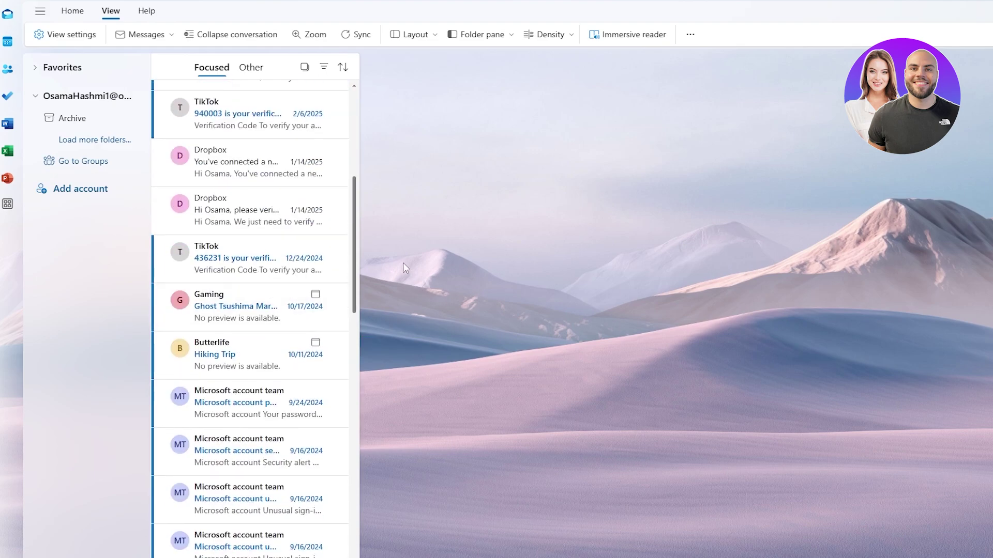
right_click(235, 270)
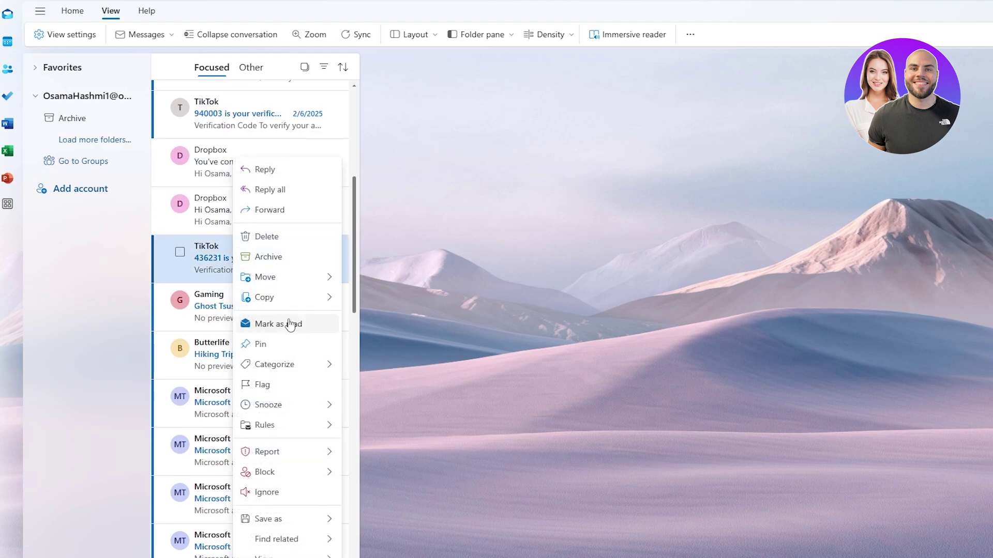
mouse_move(320, 366)
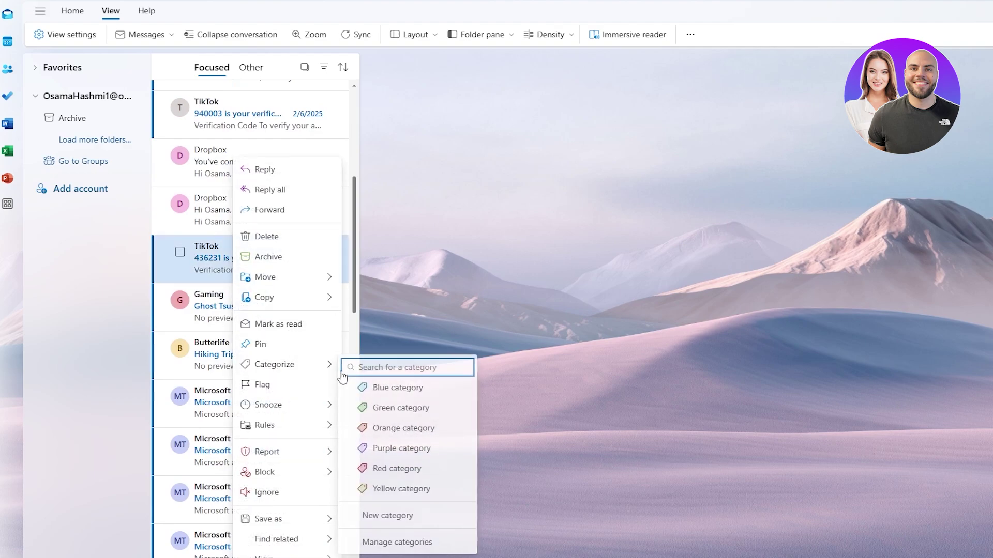
click(402, 430)
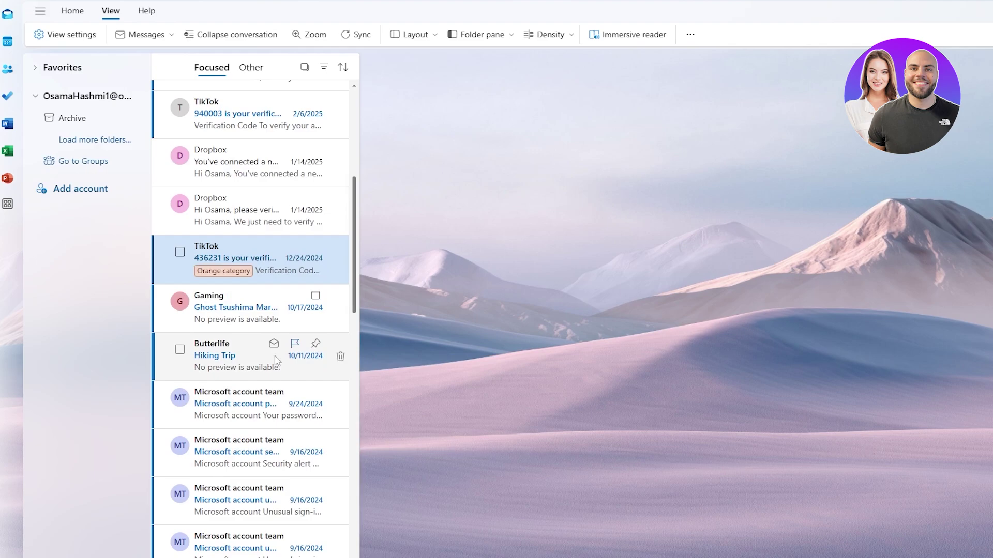
- Assign the Purple category to Butterlife's "Hiking Trip" message and return to the start of the Focused list
right_click(227, 359)
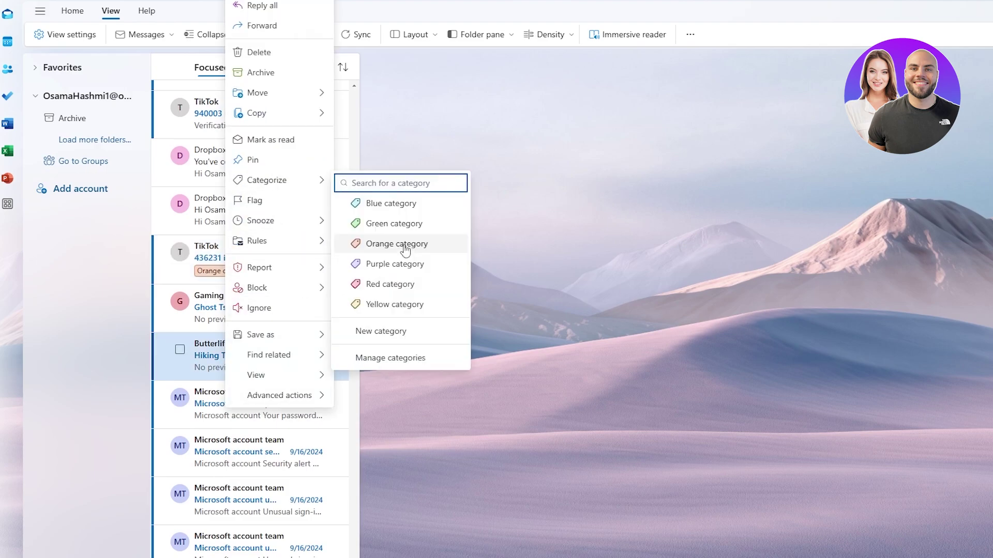
click(393, 264)
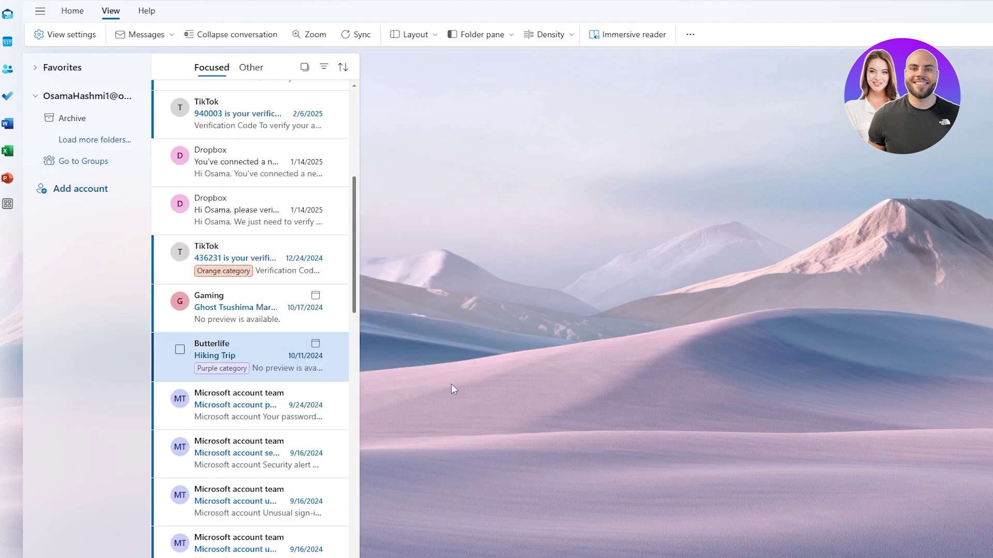
scroll(270, 398, up, 3)
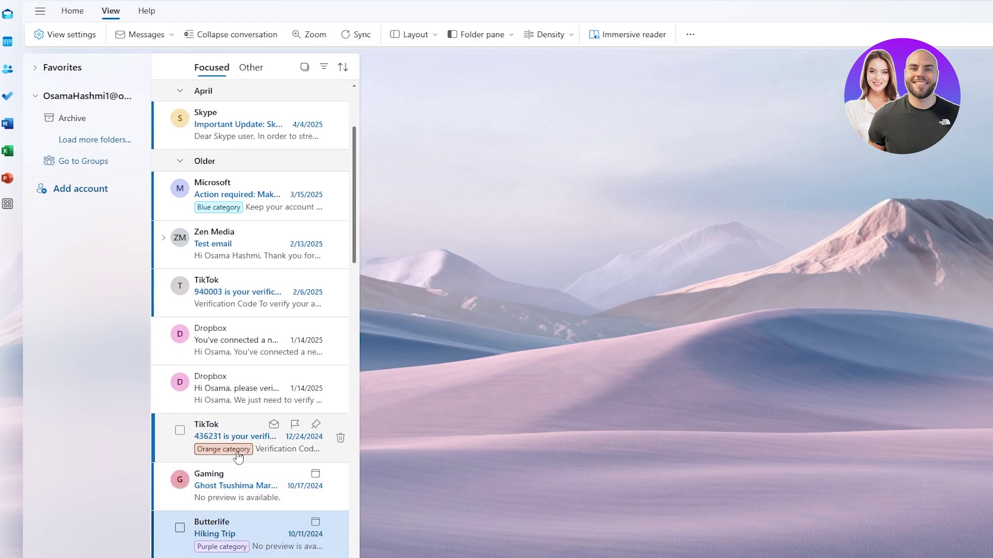
scroll(261, 331, up, 3)
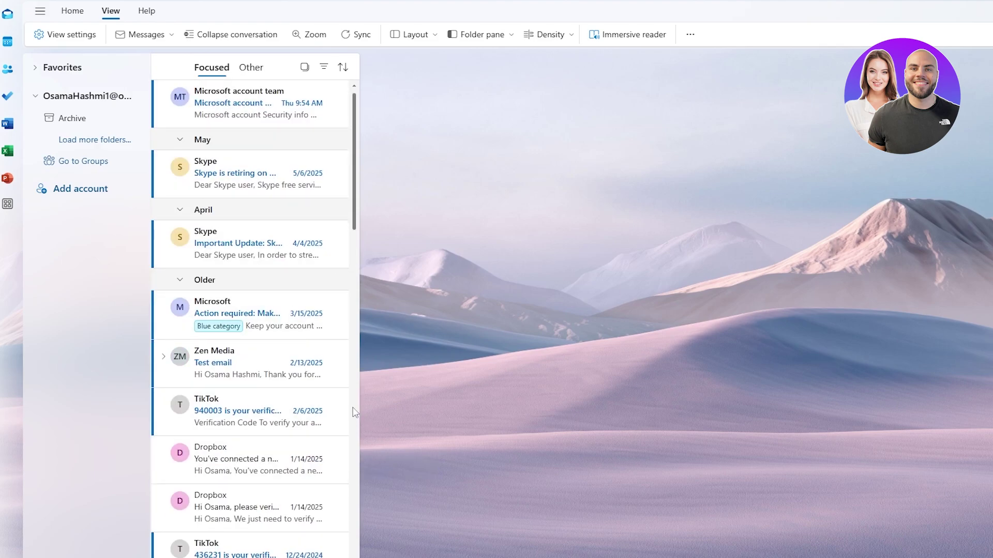